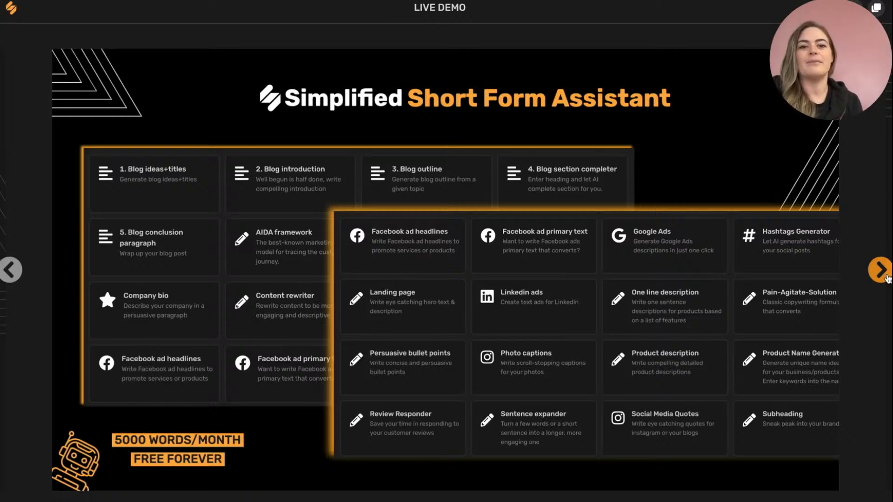
{"action": "left_click", "coordinate": [886, 278]}
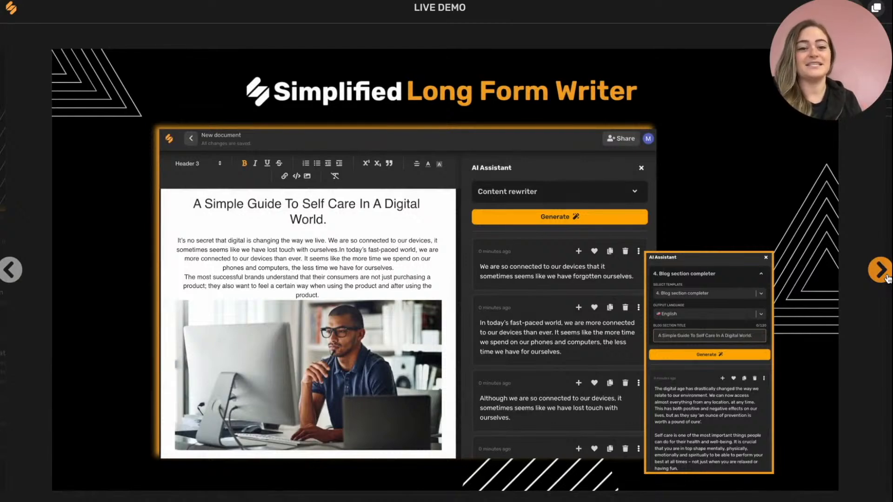
{"action": "left_click", "coordinate": [881, 270]}
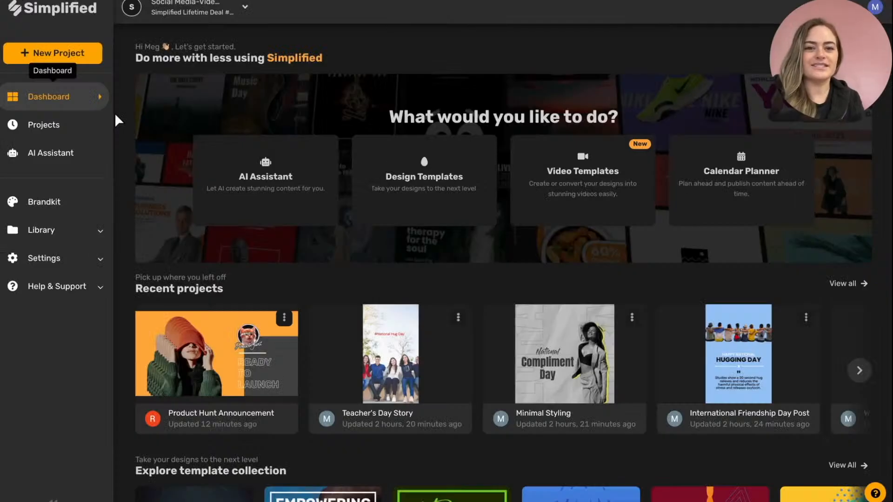
Step: Open the AI Assistant and launch the Long form writer in a new document
{"action": "mouse_move", "coordinate": [262, 164]}
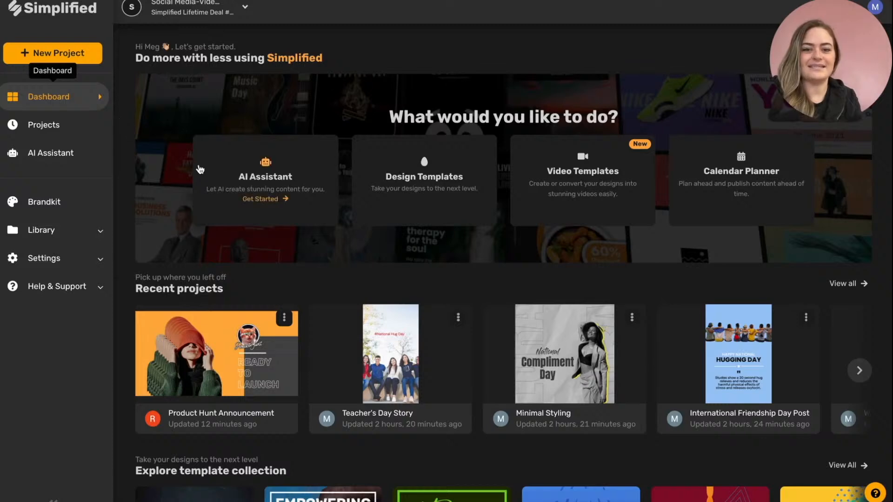
{"action": "left_click", "coordinate": [261, 164]}
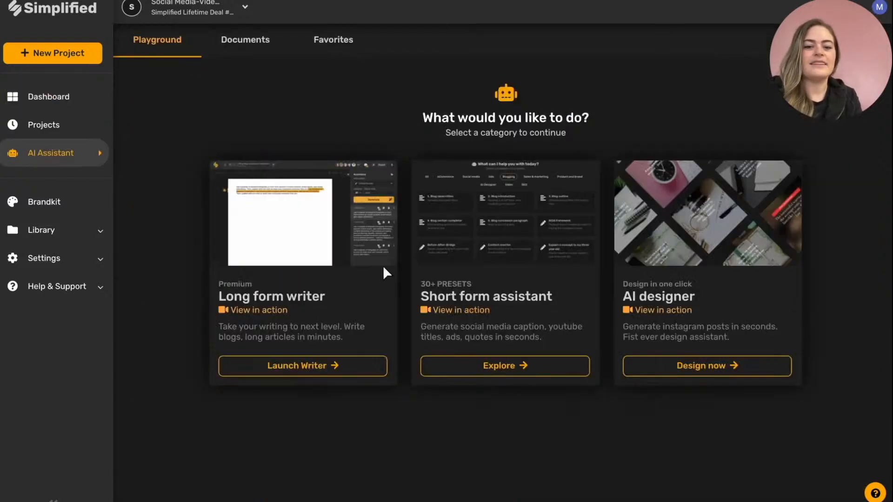
{"action": "left_click", "coordinate": [343, 368]}
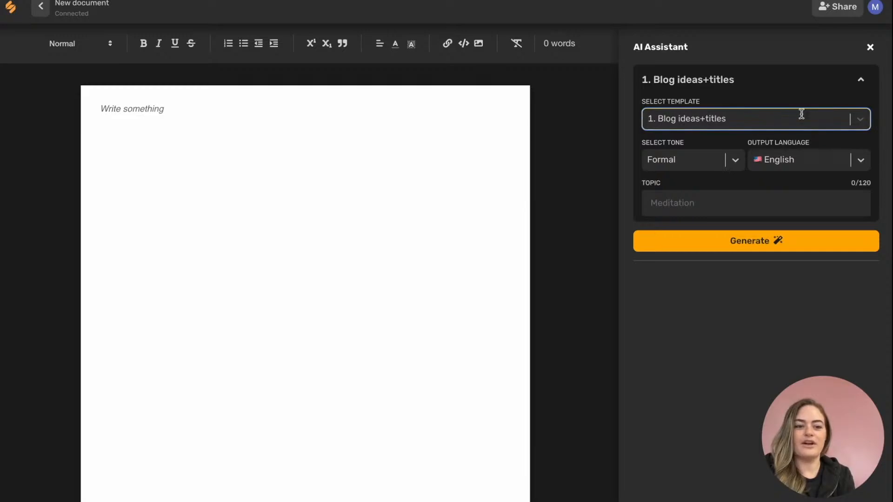
Step: Look through the available AI Assistant templates and choose "1. Blog ideas+titles"
{"action": "left_click", "coordinate": [859, 120]}
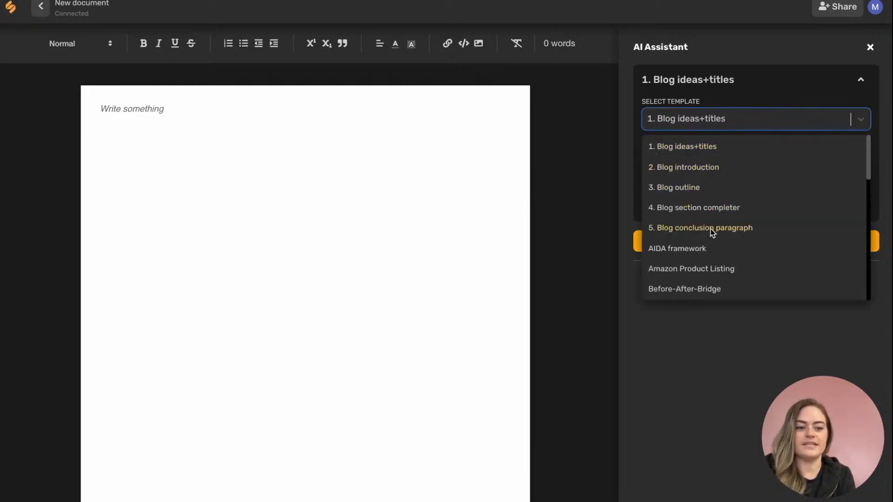
{"action": "scroll", "coordinate": [711, 231], "scroll_direction": "down", "scroll_amount": 10}
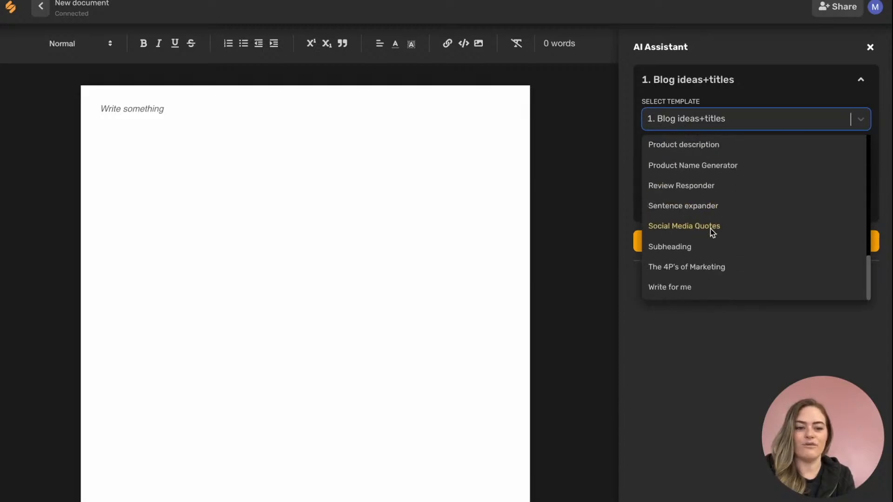
{"action": "scroll", "coordinate": [711, 231], "scroll_direction": "up", "scroll_amount": 10}
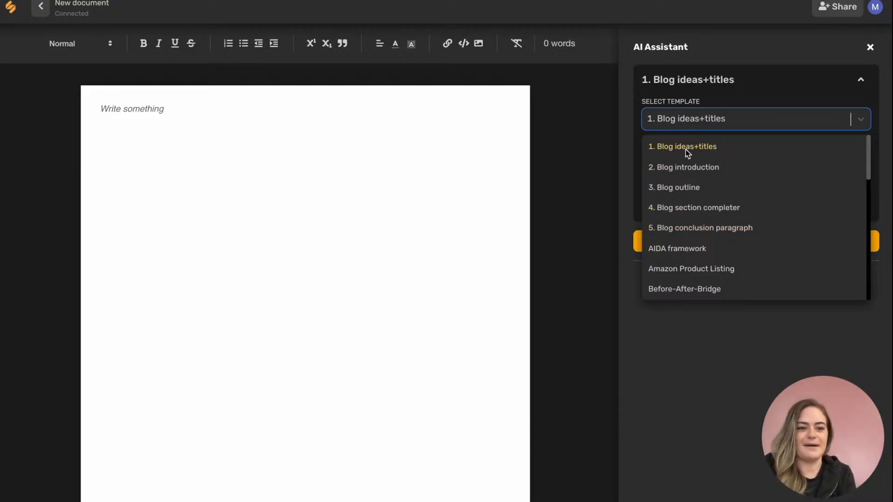
{"action": "left_click", "coordinate": [697, 147]}
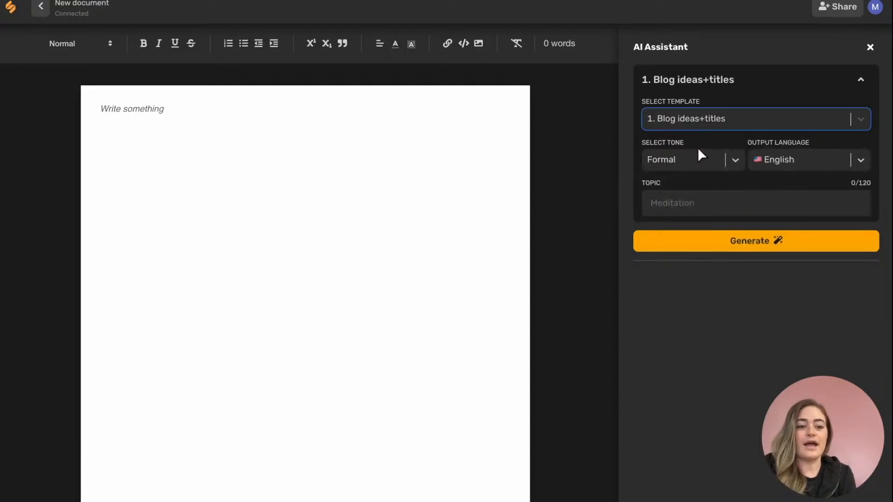
Step: Set the tone for the blog titles to Informal
{"action": "left_click", "coordinate": [726, 160]}
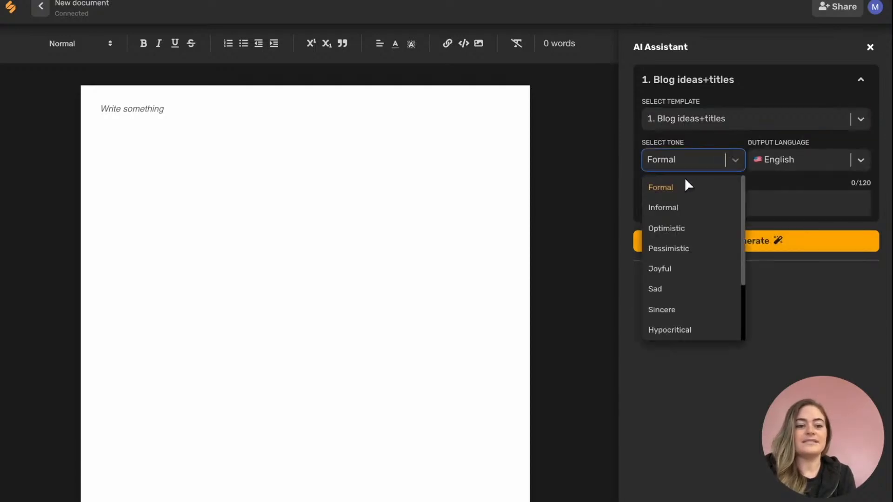
{"action": "scroll", "coordinate": [680, 237], "scroll_direction": "down", "scroll_amount": 2}
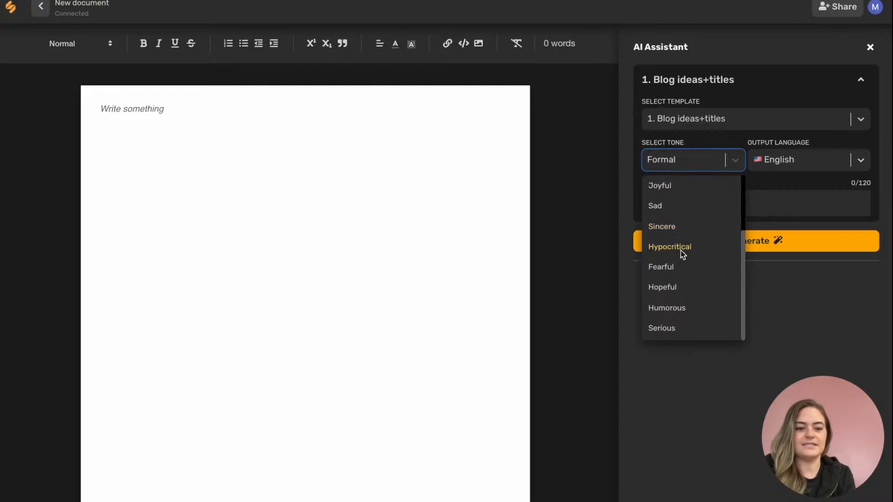
{"action": "scroll", "coordinate": [681, 255], "scroll_direction": "up", "scroll_amount": 2}
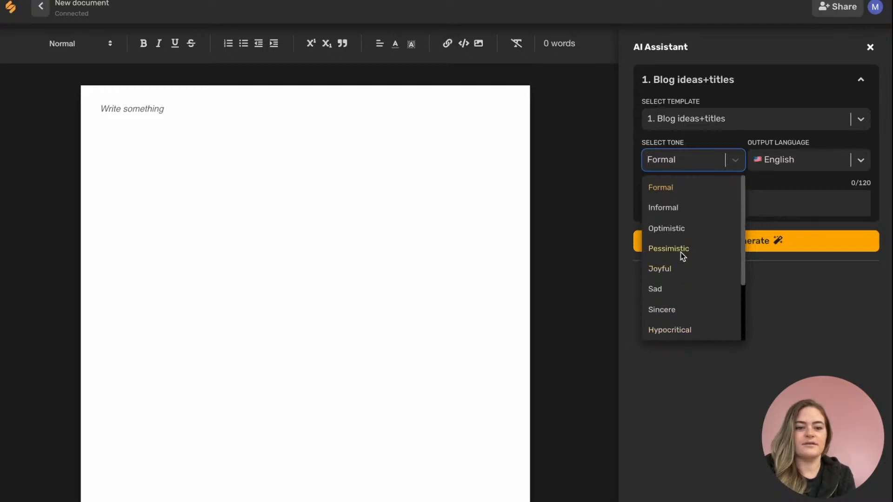
{"action": "left_click", "coordinate": [668, 211]}
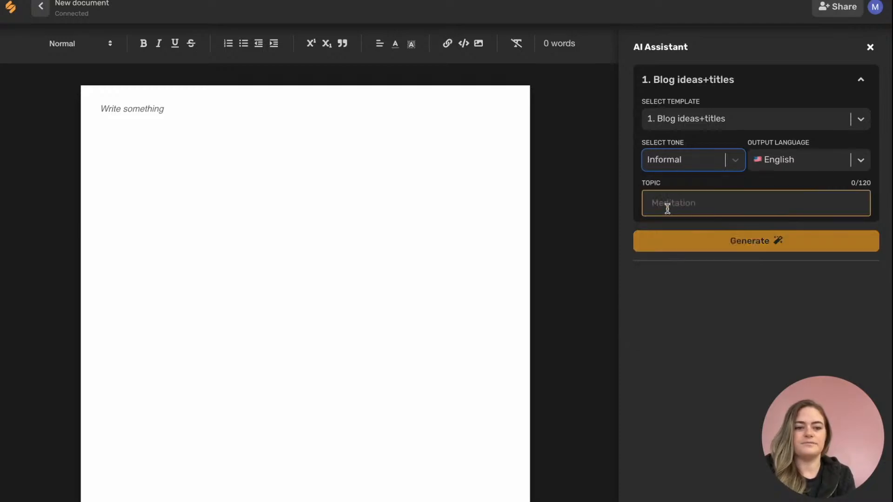
Step: Generate two batches of English blog titles on the topic "self care in a digital world"
{"action": "left_click", "coordinate": [862, 162]}
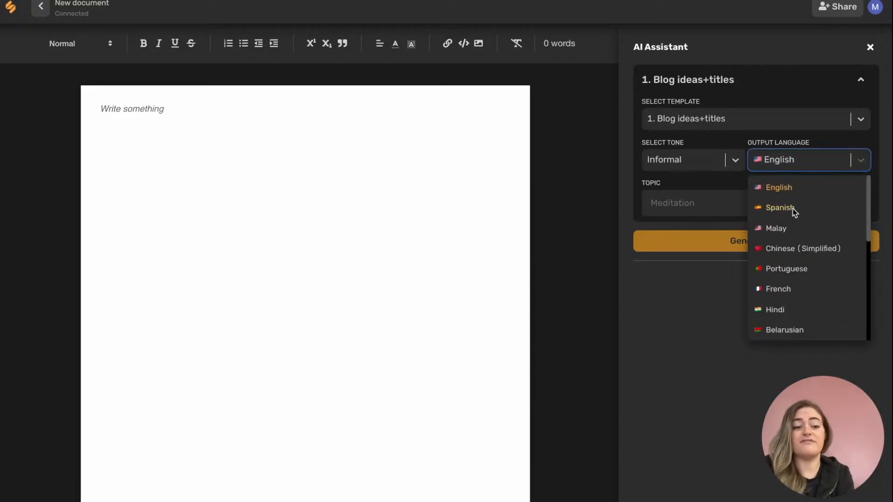
{"action": "scroll", "coordinate": [796, 210], "scroll_direction": "down", "scroll_amount": 3}
{"action": "scroll", "coordinate": [795, 212], "scroll_direction": "down", "scroll_amount": 2}
{"action": "scroll", "coordinate": [793, 195], "scroll_direction": "up", "scroll_amount": 5}
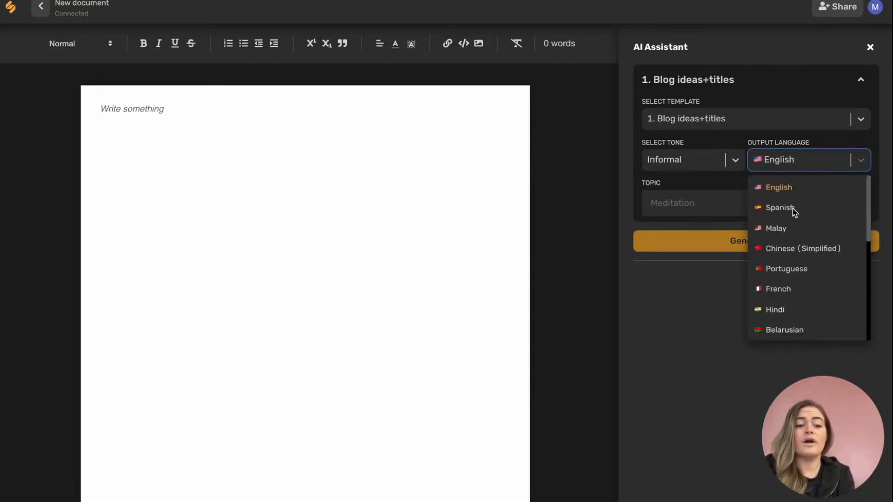
{"action": "left_click", "coordinate": [703, 211]}
{"action": "type", "text": "self care in a digital world"}
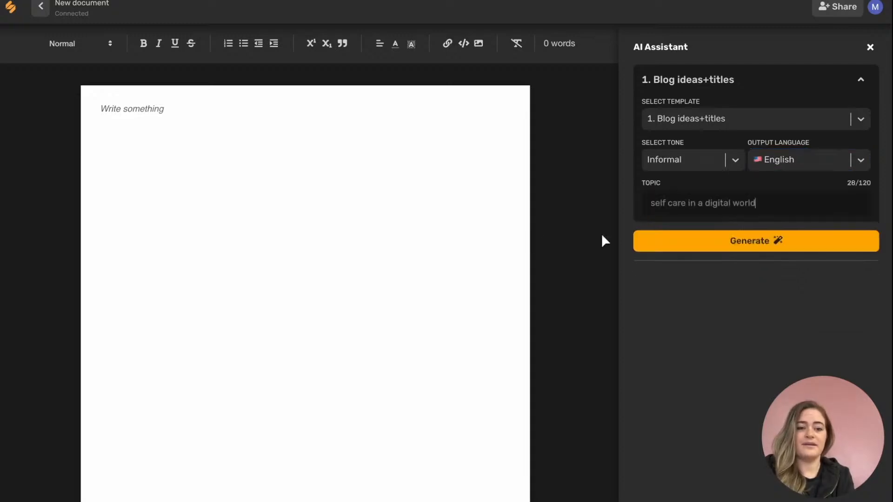
{"action": "left_click", "coordinate": [731, 252]}
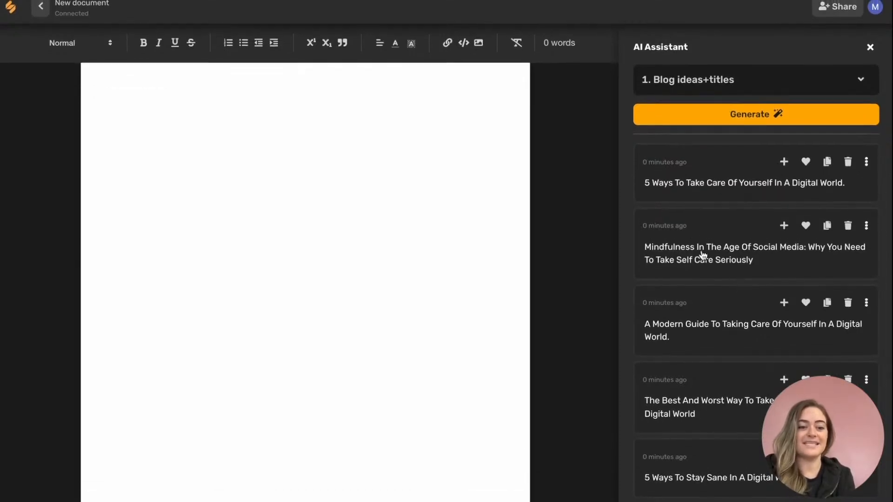
{"action": "left_click", "coordinate": [731, 120]}
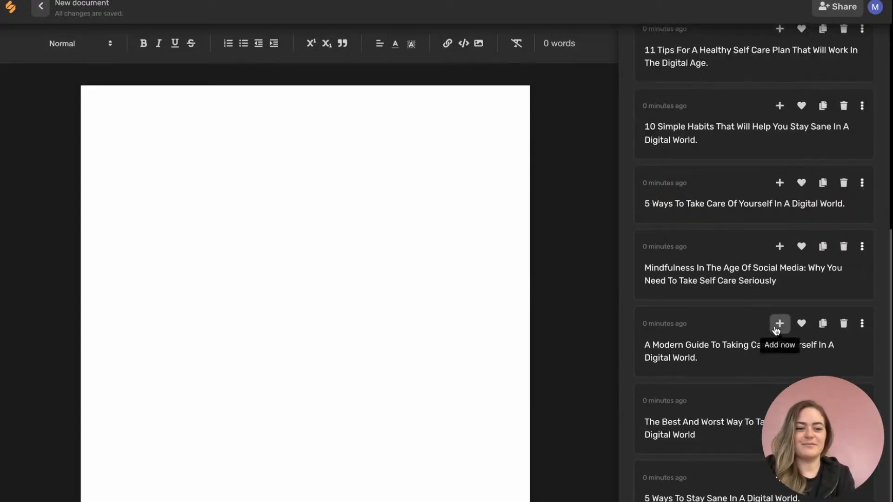
Step: Add the title "A Modern Guide To Taking Care Of Yourself In A Digital World." as Header 2 and start a new line below it
{"action": "left_click", "coordinate": [776, 328]}
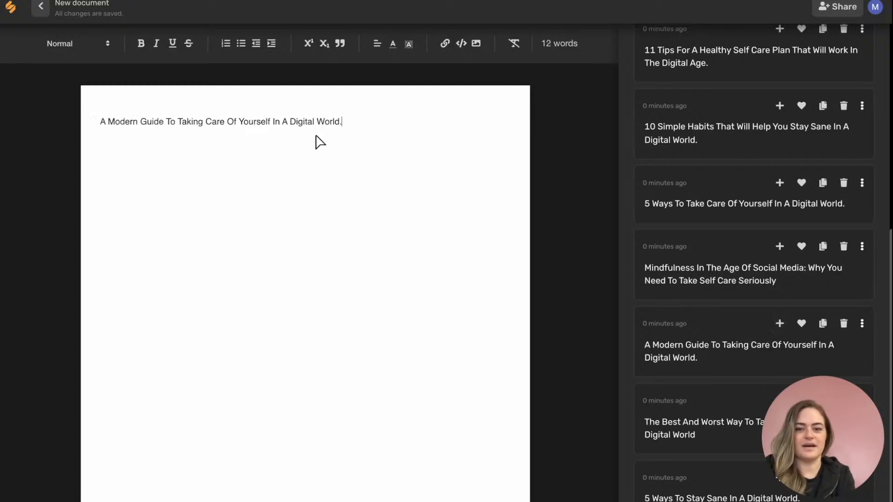
{"action": "left_click", "coordinate": [107, 44]}
{"action": "left_click", "coordinate": [100, 100]}
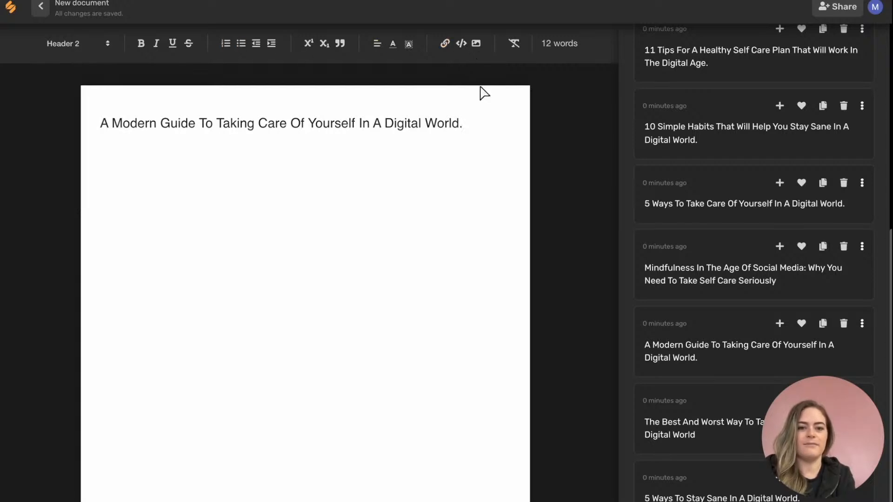
{"action": "key", "text": "Return"}
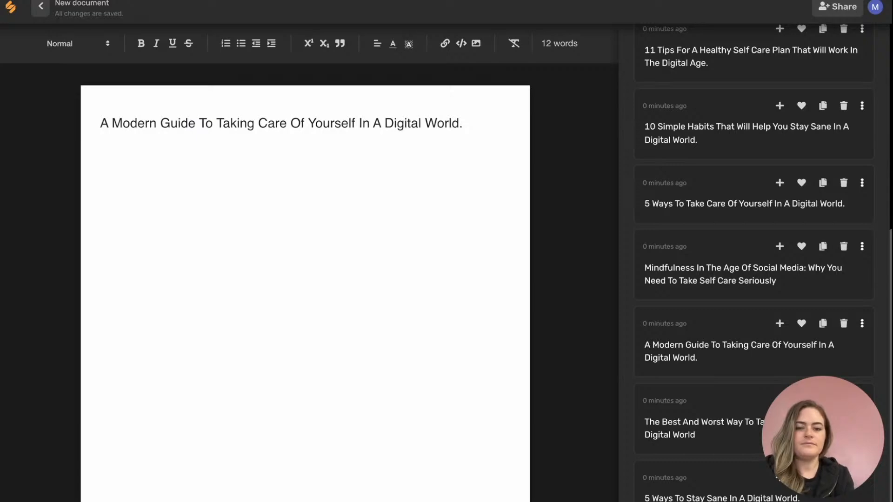
Step: Switch the AI Assistant to the "2. Blog introduction" template and use the document's title as the blog topic
{"action": "scroll", "coordinate": [889, 112], "scroll_direction": "up", "scroll_amount": 6}
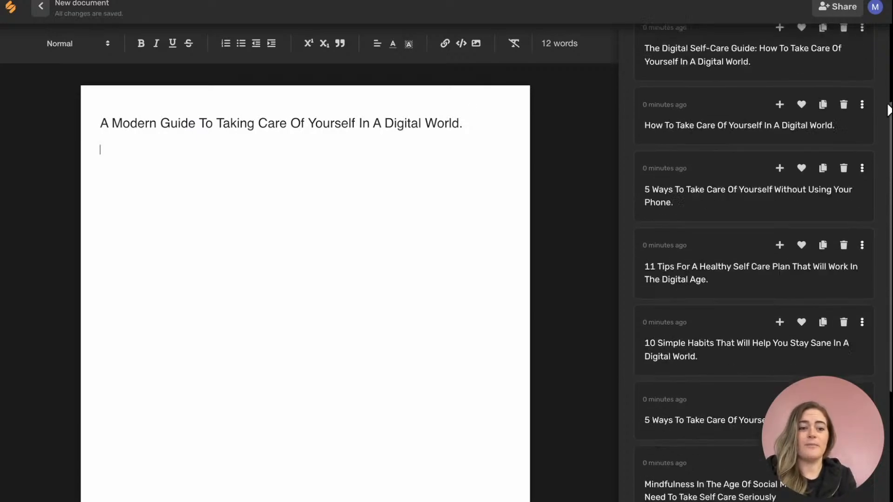
{"action": "left_click", "coordinate": [862, 88]}
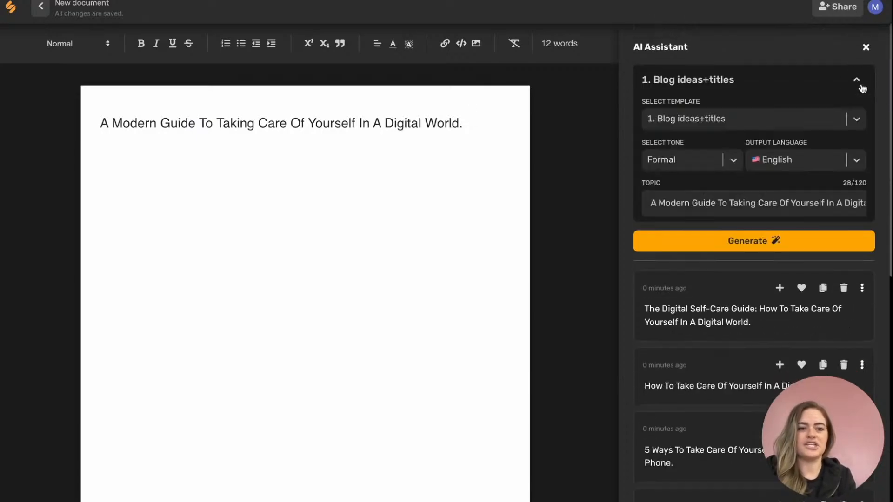
{"action": "left_click", "coordinate": [845, 120]}
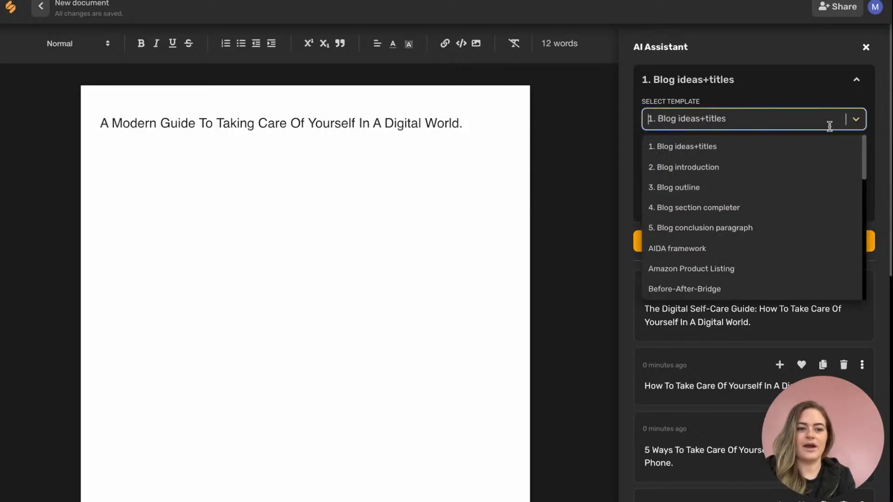
{"action": "left_click", "coordinate": [699, 166]}
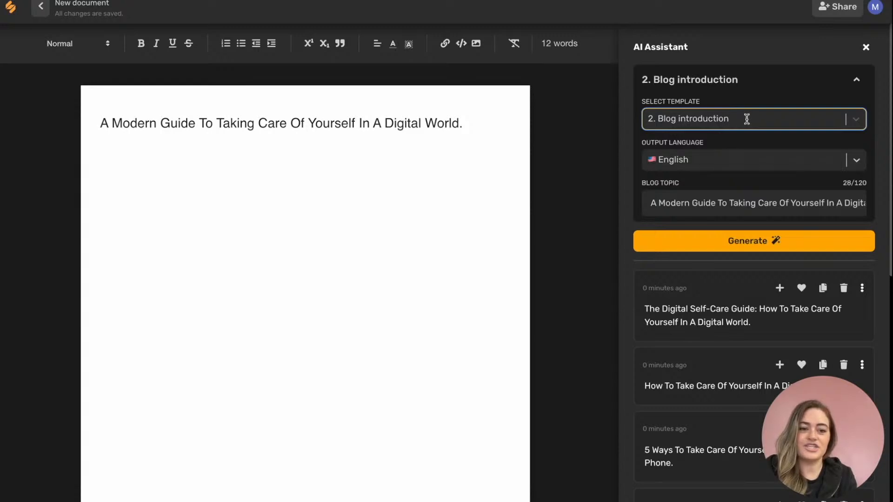
{"action": "left_click", "coordinate": [670, 206]}
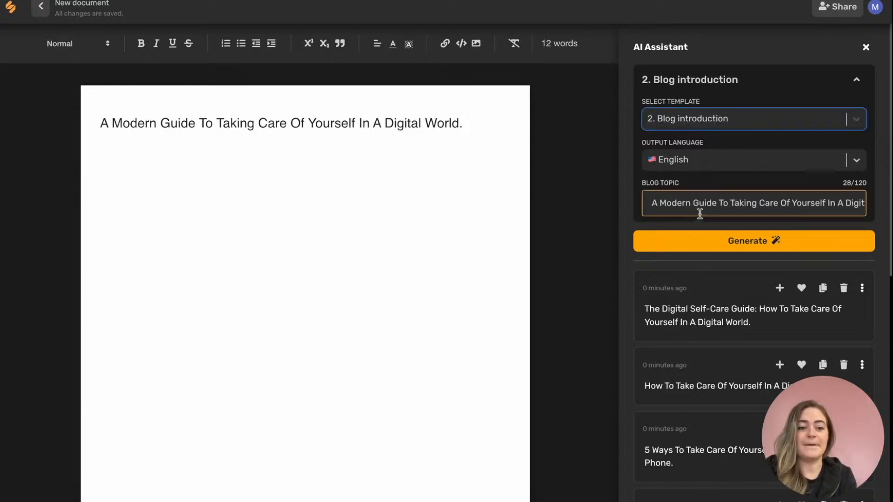
{"action": "left_click", "coordinate": [856, 89]}
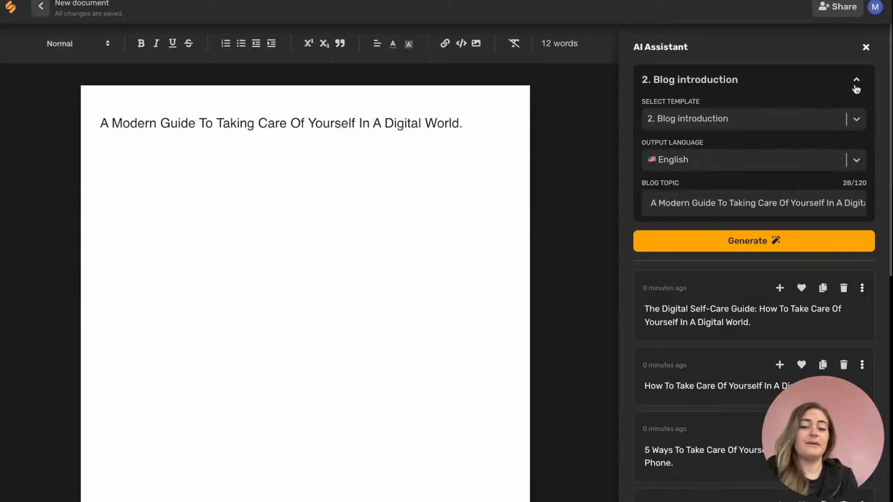
{"action": "triple_click", "coordinate": [331, 128]}
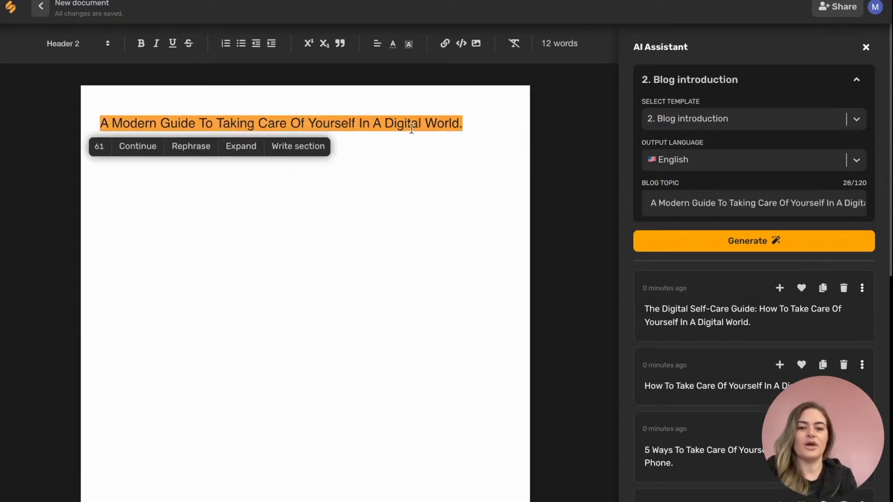
{"action": "left_click", "coordinate": [653, 203]}
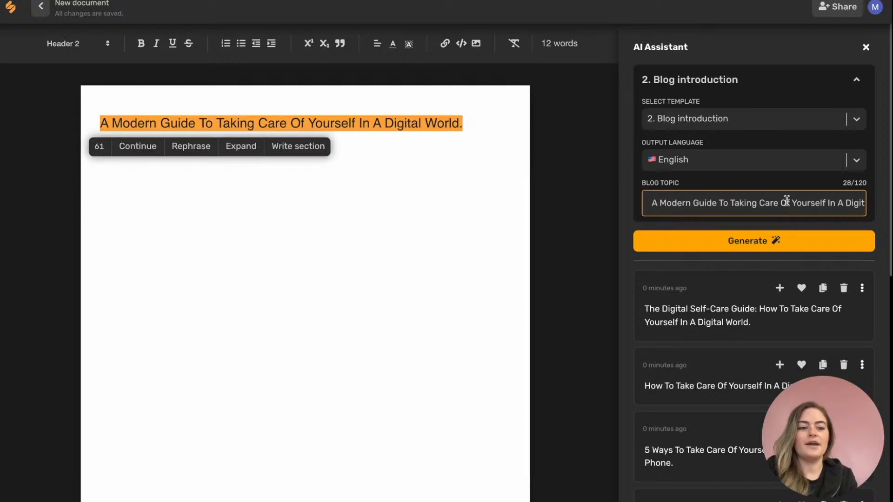
Step: Generate blog introductions and add the one beginning "The digital world is a big place" below the title
{"action": "left_click", "coordinate": [742, 246]}
{"action": "left_click", "coordinate": [742, 246]}
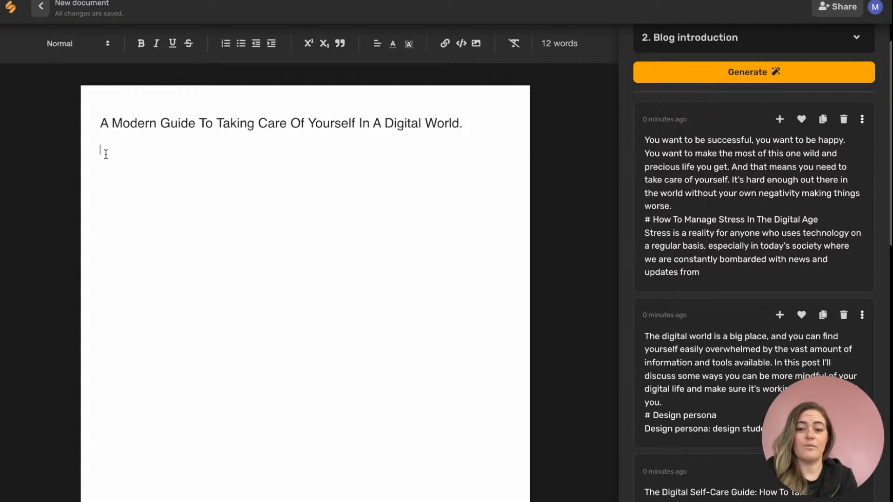
{"action": "scroll", "coordinate": [695, 219], "scroll_direction": "down", "scroll_amount": 3}
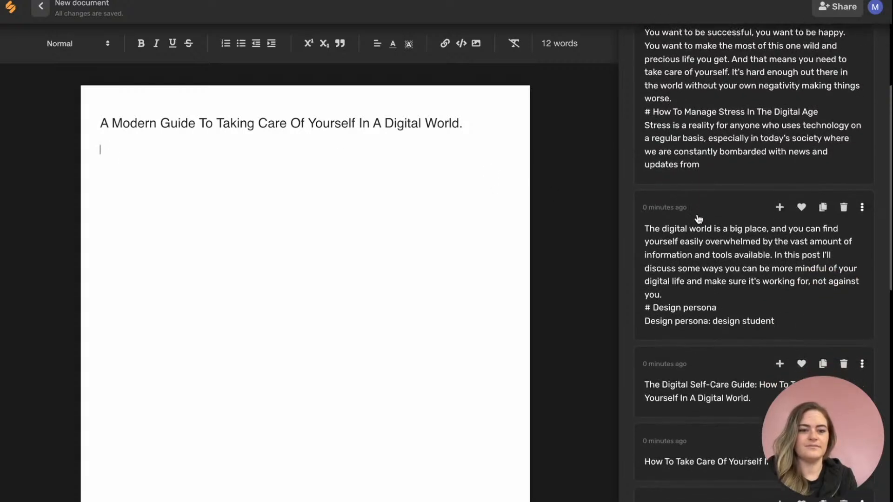
{"action": "left_click", "coordinate": [779, 163]}
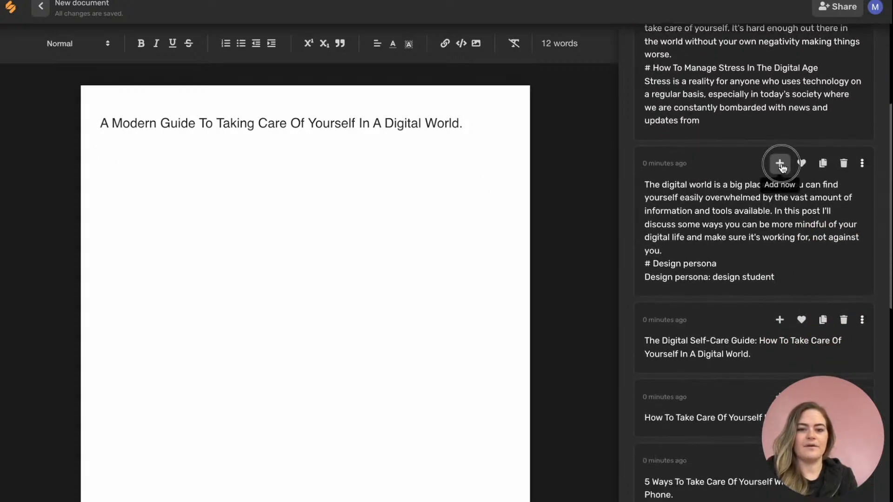
Step: Choose the "3. Blog outline" template with the document's title as the blog topic
{"action": "left_click", "coordinate": [837, 102]}
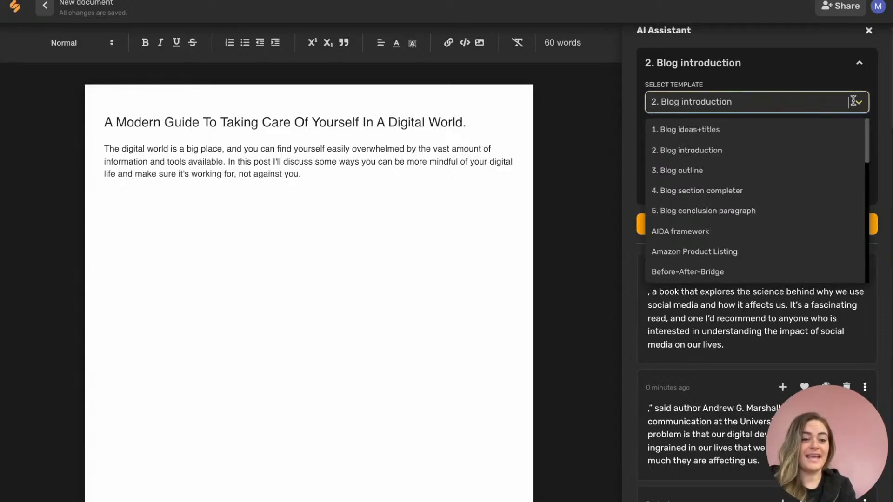
{"action": "left_click", "coordinate": [688, 171]}
{"action": "left_click_drag", "start_coordinate": [301, 174], "coordinate": [115, 155]}
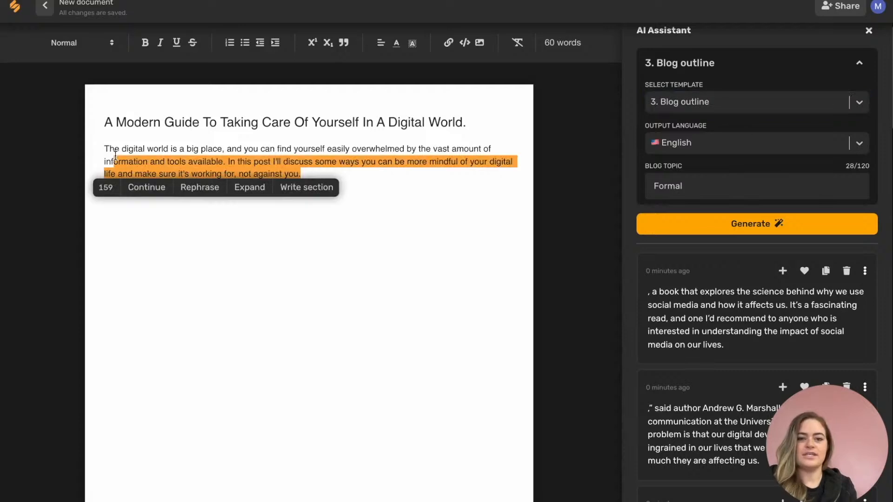
{"action": "left_click_drag", "start_coordinate": [466, 123], "coordinate": [104, 123]}
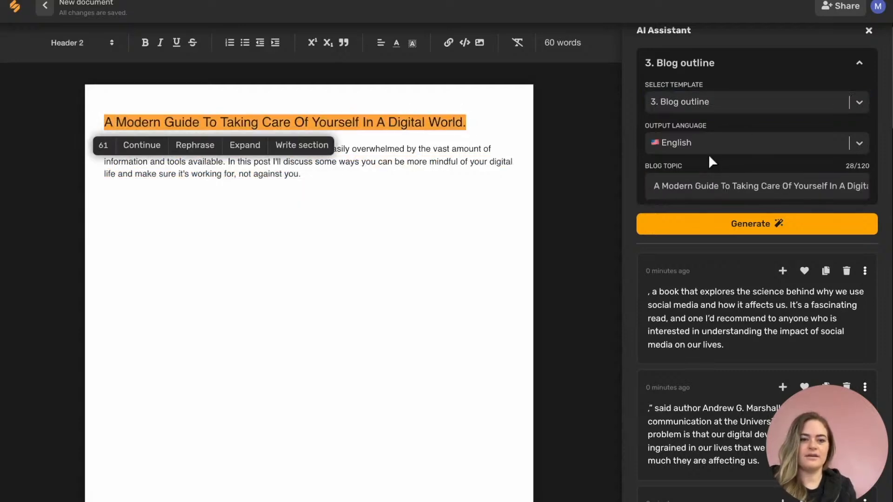
Step: Generate blog outlines and insert the seven-point one, from "Introduction" to "To wrap things up", below the introduction paragraph
{"action": "left_click", "coordinate": [765, 232]}
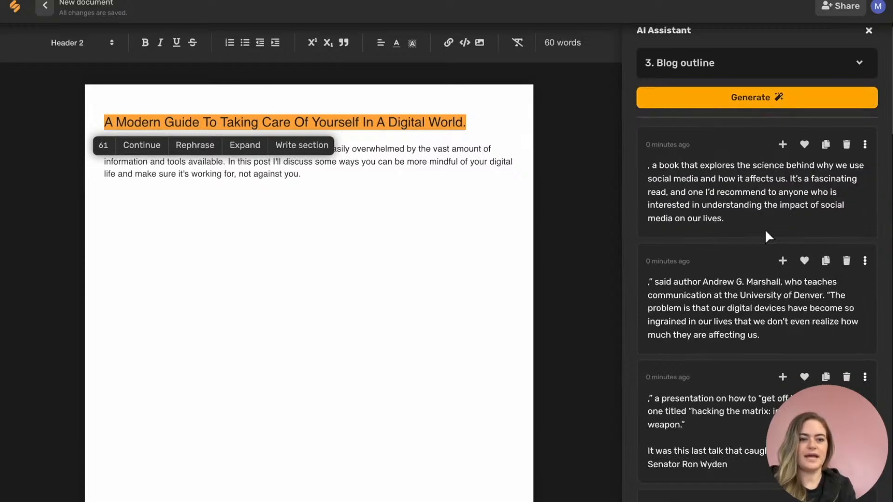
{"action": "left_click", "coordinate": [770, 98]}
{"action": "scroll", "coordinate": [741, 245], "scroll_direction": "up", "scroll_amount": 2}
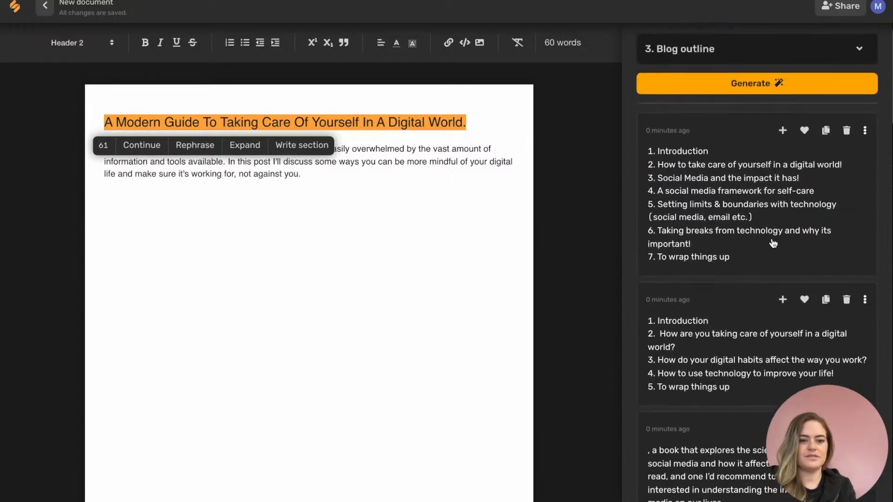
{"action": "left_click", "coordinate": [314, 176]}
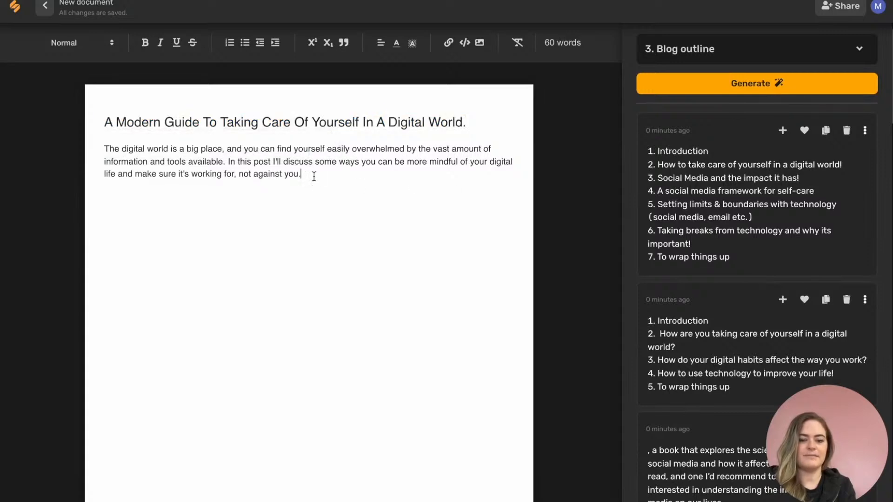
{"action": "key", "text": "Return"}
{"action": "key", "text": "Return"}
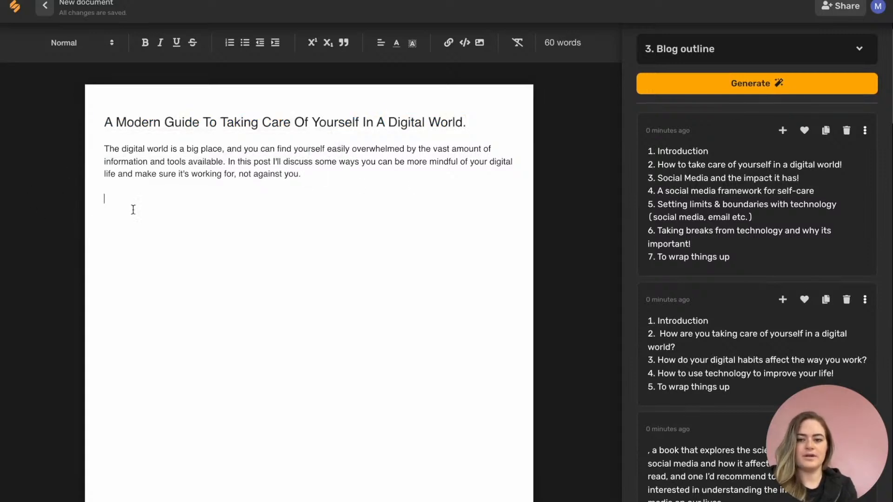
{"action": "left_click", "coordinate": [783, 133]}
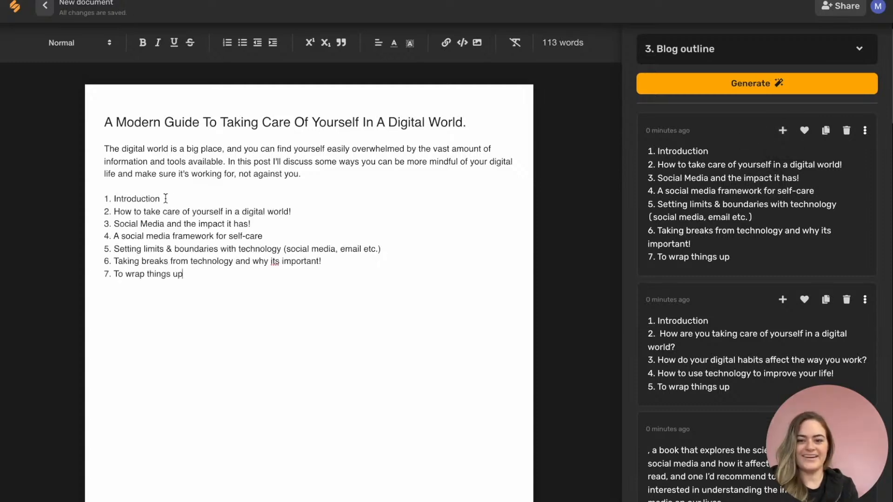
Step: Delete the "1. Introduction" outline item and strip the number from "How to take care of yourself in a digital world!"
{"action": "left_click_drag", "start_coordinate": [163, 199], "coordinate": [88, 199]}
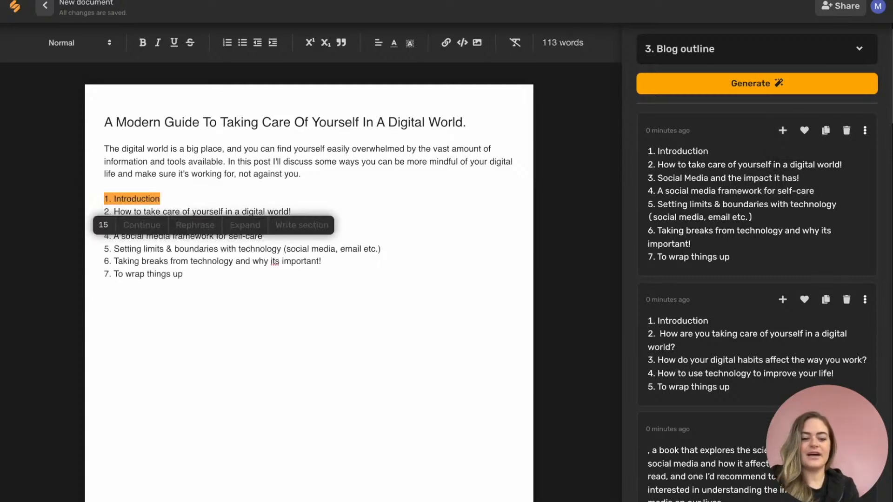
{"action": "key", "text": "BackSpace"}
{"action": "left_click", "coordinate": [112, 212]}
{"action": "key", "text": "Return"}
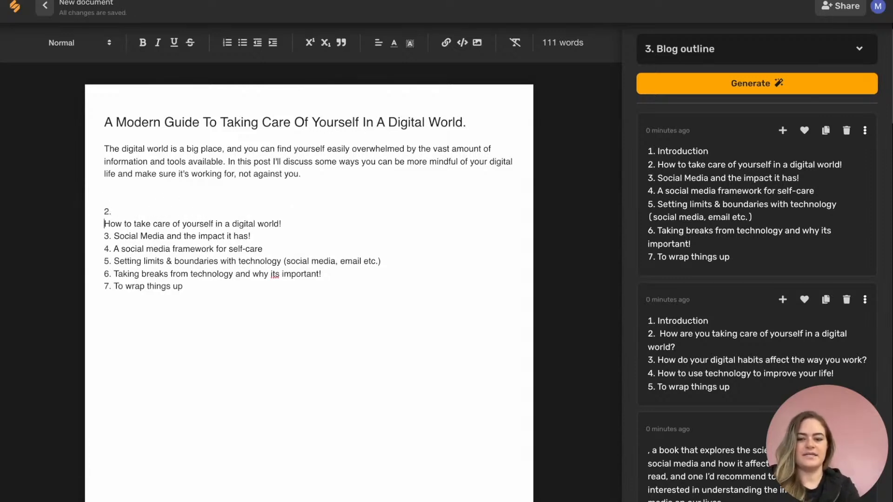
{"action": "key", "text": "BackSpace"}
{"action": "key", "text": "BackSpace"}
{"action": "key", "text": "BackSpace"}
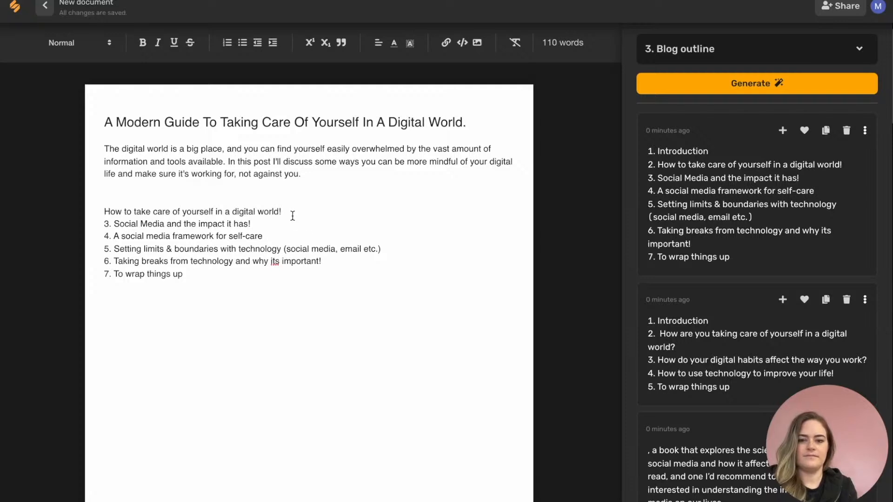
Step: Separate the remaining outline items with blank lines
{"action": "scroll", "coordinate": [291, 215], "scroll_direction": "down", "scroll_amount": 1}
{"action": "left_click", "coordinate": [291, 202]}
{"action": "key", "text": "Return"}
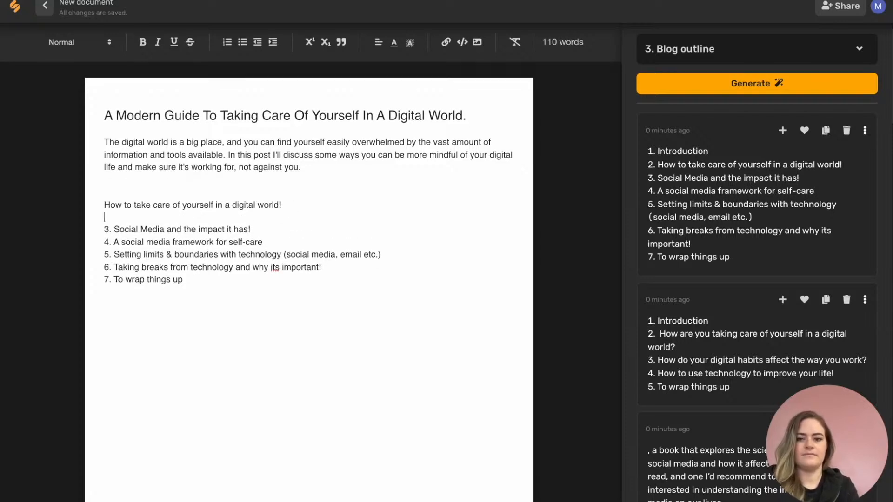
{"action": "left_click", "coordinate": [258, 228]}
{"action": "key", "text": "Return"}
{"action": "left_click", "coordinate": [273, 252]}
{"action": "key", "text": "Return"}
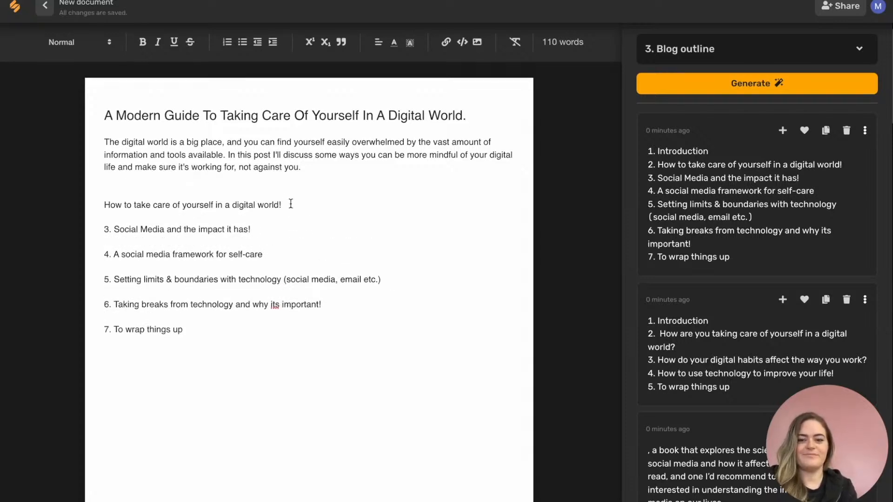
Step: Generate section text with Write section for the heading "How to take care of yourself in a digital world!"
{"action": "left_click_drag", "start_coordinate": [287, 205], "coordinate": [104, 208]}
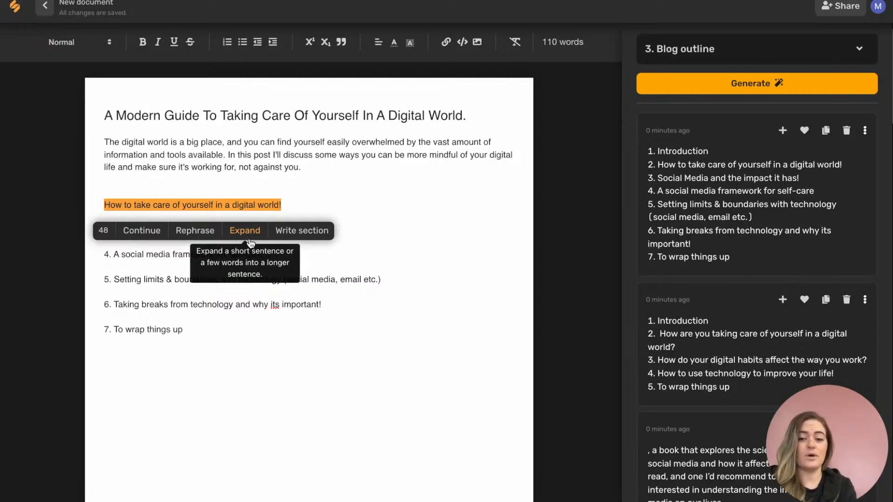
{"action": "left_click", "coordinate": [298, 230]}
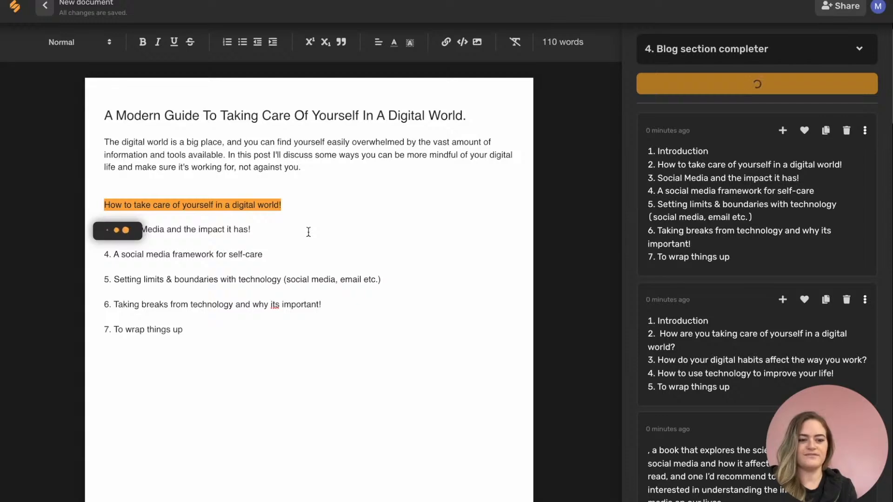
{"action": "scroll", "coordinate": [746, 230], "scroll_direction": "down", "scroll_amount": 10}
{"action": "scroll", "coordinate": [745, 230], "scroll_direction": "up", "scroll_amount": 10}
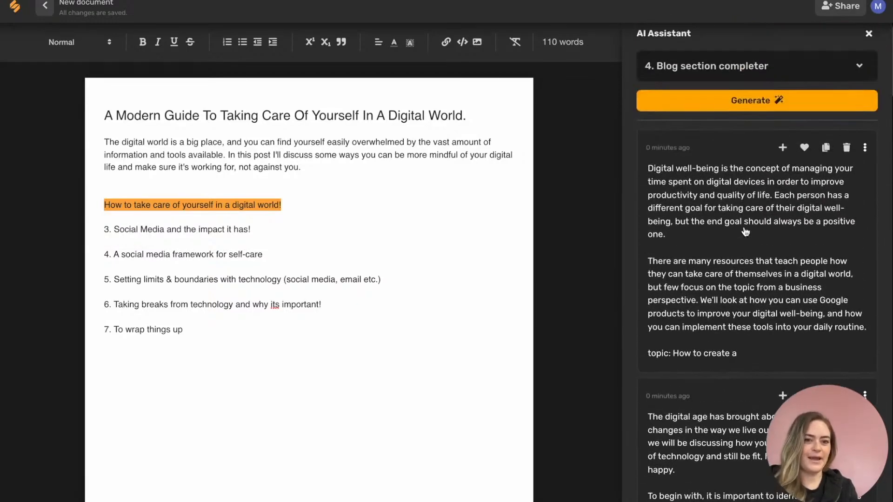
Step: Insert the generated section beginning "The digital age has brought about a number of changes" below its heading, after a blank line
{"action": "left_click", "coordinate": [285, 204]}
{"action": "key", "text": "Return"}
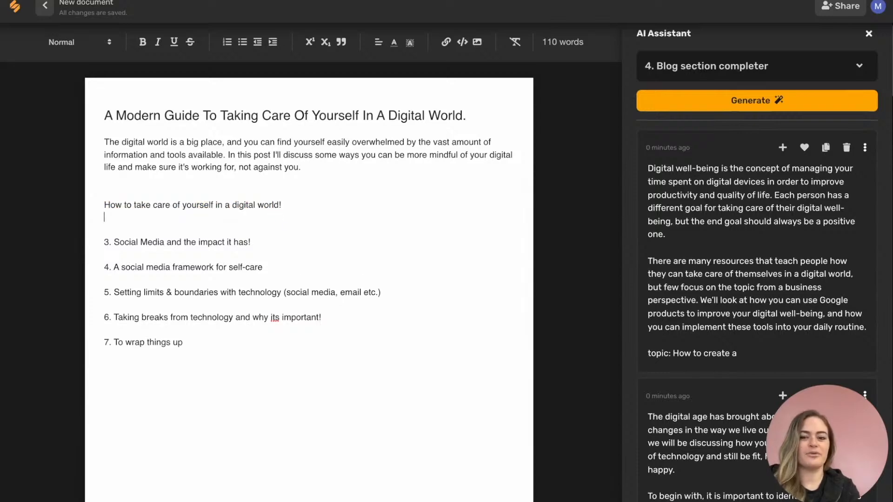
{"action": "key", "text": "Return"}
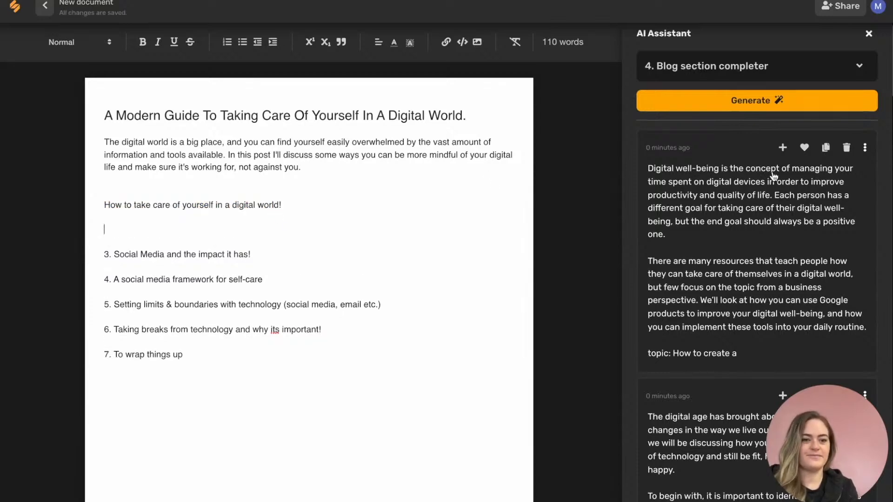
{"action": "scroll", "coordinate": [774, 176], "scroll_direction": "down", "scroll_amount": 6}
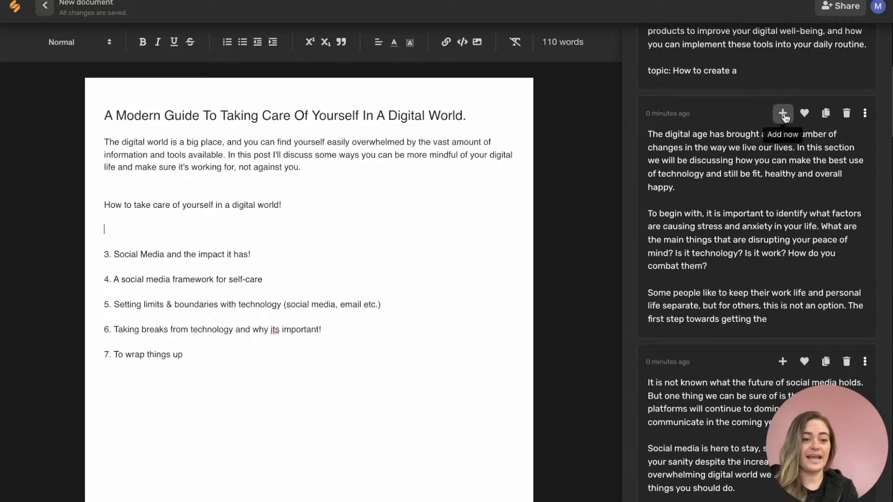
{"action": "left_click", "coordinate": [783, 114]}
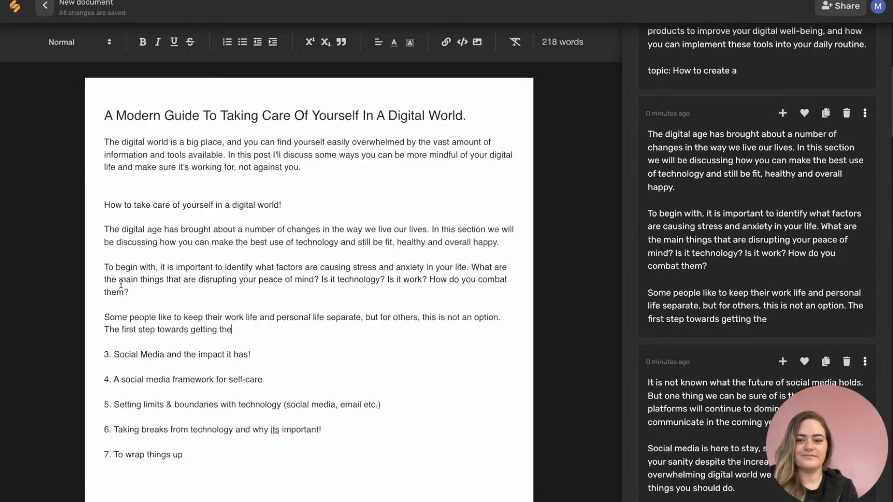
Step: Replace the section's trailing word "the" so its last sentence reads "The first step towards getting a better balance is"
{"action": "key", "text": "BackSpace"}
{"action": "key", "text": "BackSpace"}
{"action": "key", "text": "BackSpace"}
{"action": "key", "text": "BackSpace"}
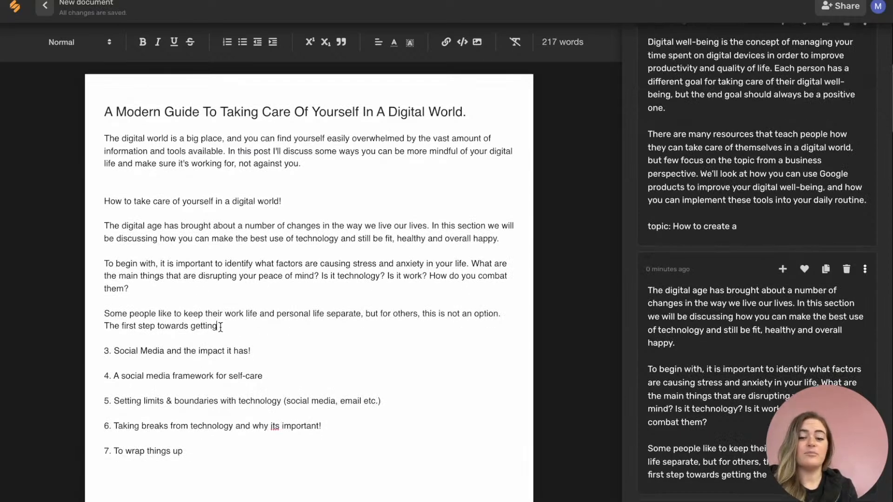
{"action": "left_click_drag", "start_coordinate": [221, 326], "coordinate": [104, 329]}
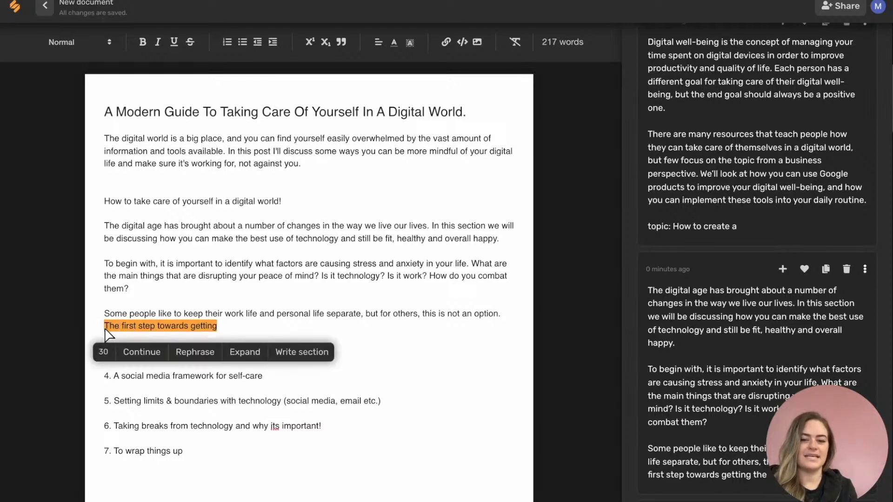
{"action": "left_click", "coordinate": [223, 328]}
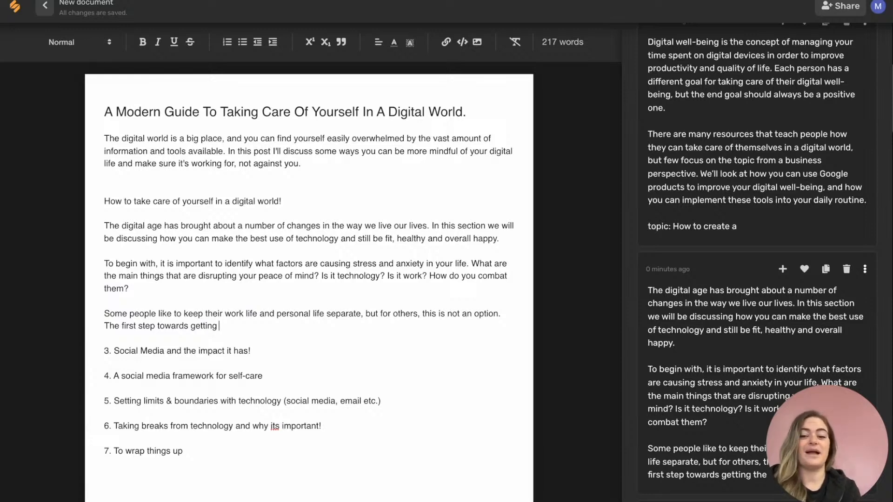
{"action": "type", "text": "a better balance is"}
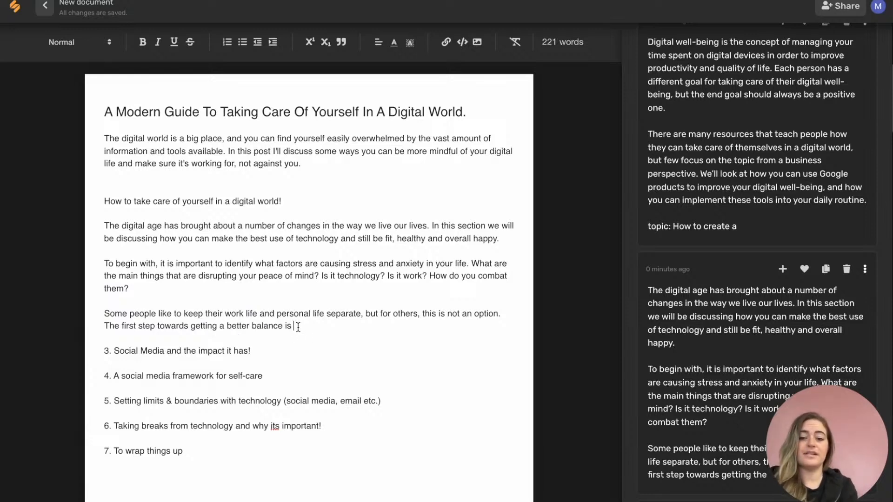
Step: Extend the three paragraphs of the first section with the AI Continue command and end the added text with a period
{"action": "left_click_drag", "start_coordinate": [293, 325], "coordinate": [105, 227]}
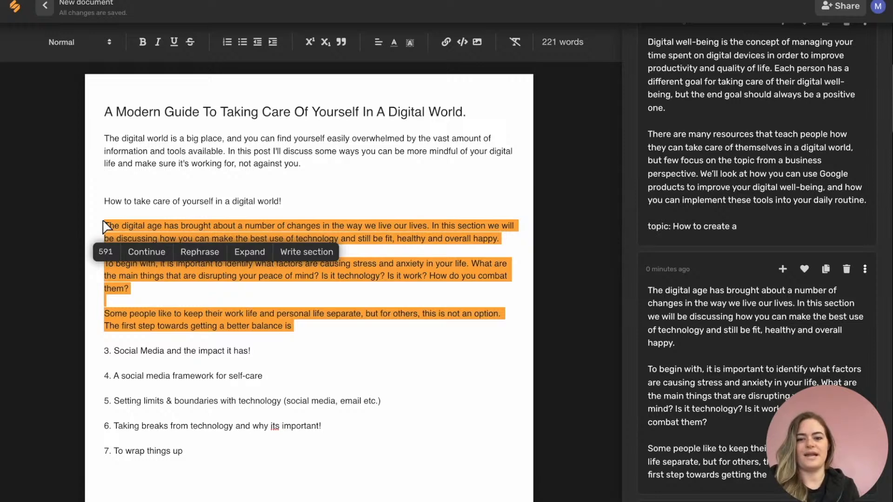
{"action": "left_click", "coordinate": [147, 255]}
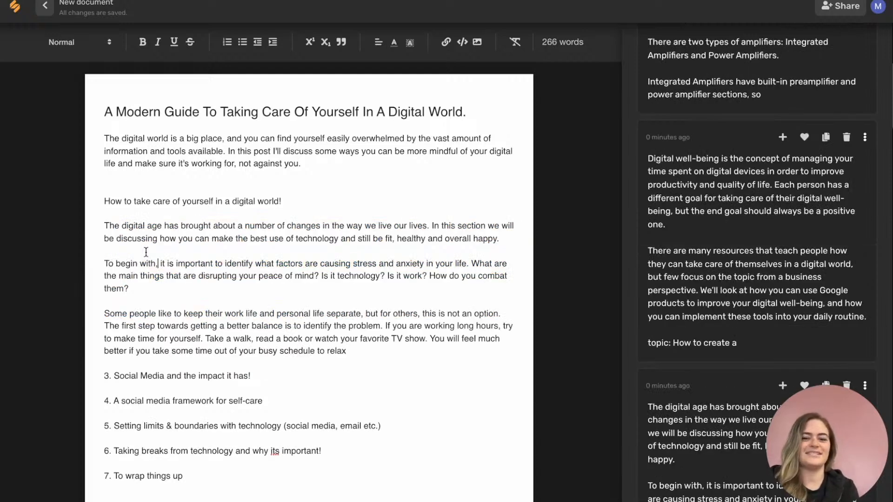
{"action": "scroll", "coordinate": [146, 251], "scroll_direction": "down", "scroll_amount": 1}
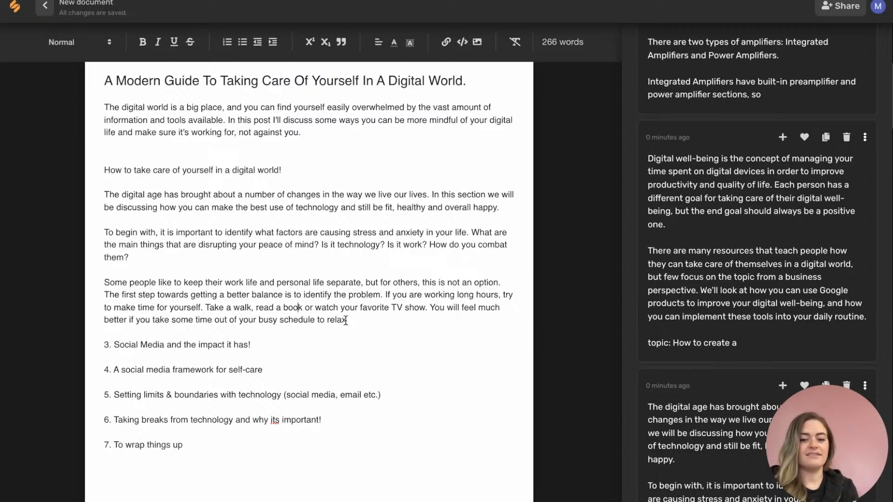
{"action": "left_click", "coordinate": [361, 321]}
{"action": "type", "text": "."}
Step: Remove the exclamation mark from "Social Media and the impact it has" and generate section text for that heading with Write section
{"action": "key", "text": "Down"}
{"action": "key", "text": "Down"}
{"action": "key", "text": "BackSpace"}
{"action": "left_click_drag", "start_coordinate": [251, 345], "coordinate": [113, 345]}
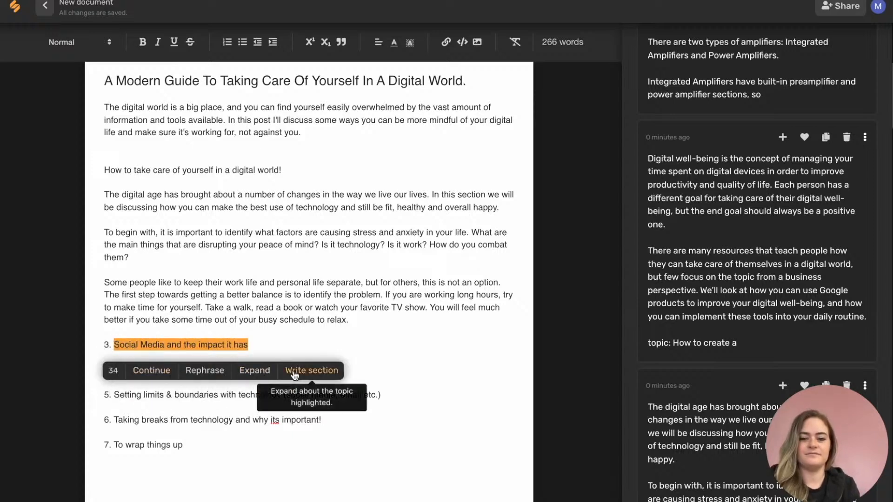
{"action": "left_click", "coordinate": [311, 370]}
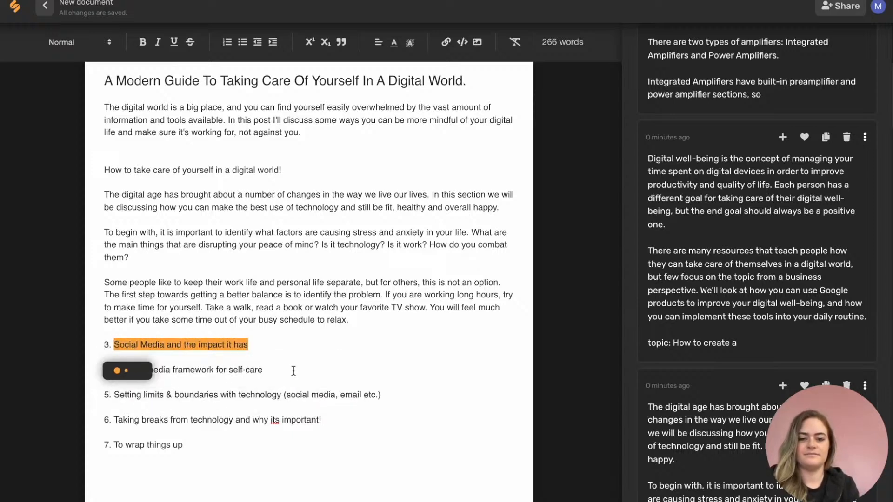
Step: Append "on our mental health" to the social media heading and run Write section on the extended heading
{"action": "left_click", "coordinate": [251, 344]}
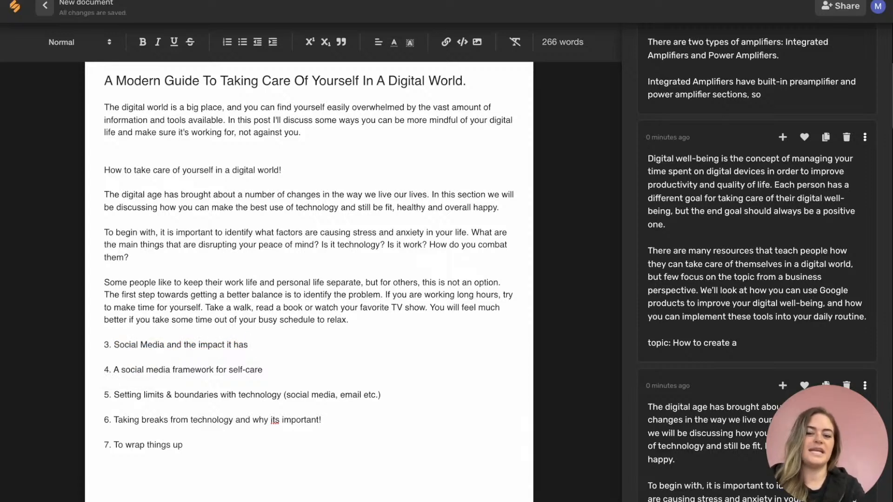
{"action": "type", "text": "on our mental health"}
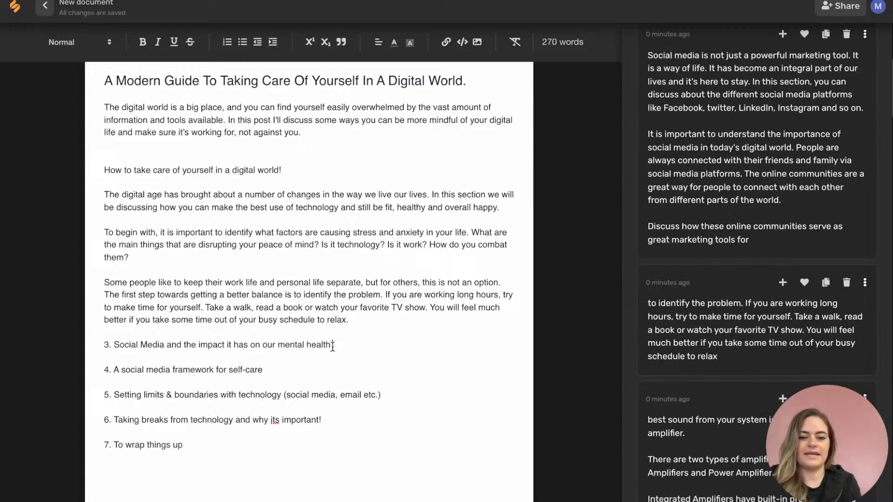
{"action": "left_click_drag", "start_coordinate": [333, 345], "coordinate": [163, 347]}
{"action": "left_click", "coordinate": [124, 351]}
{"action": "triple_click", "coordinate": [124, 351]}
{"action": "left_click", "coordinate": [307, 372]}
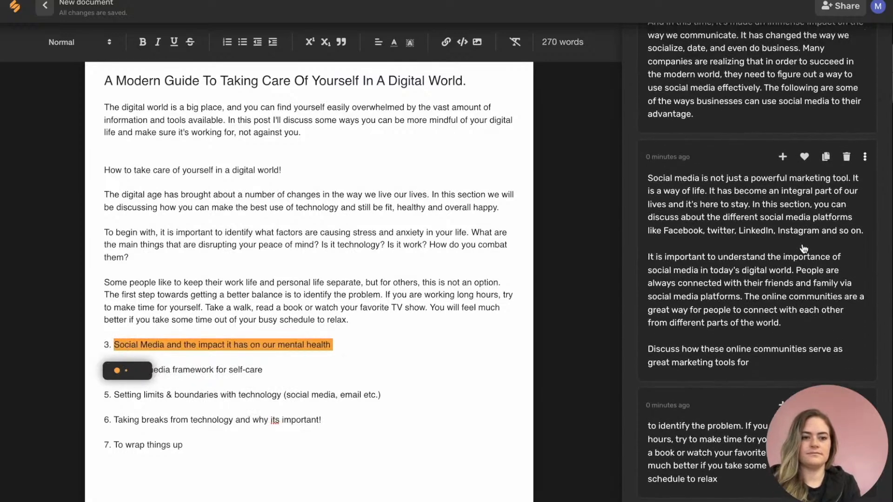
{"action": "scroll", "coordinate": [804, 249], "scroll_direction": "up", "scroll_amount": 3}
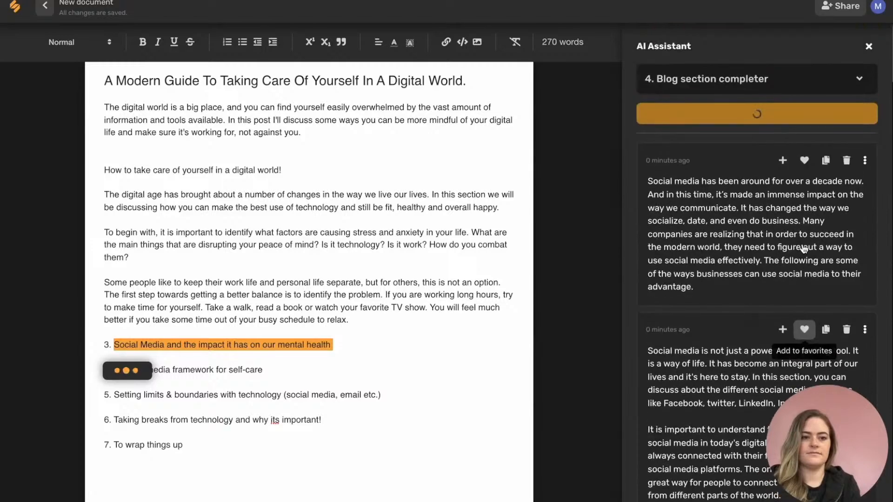
{"action": "scroll", "coordinate": [804, 249], "scroll_direction": "down", "scroll_amount": 2}
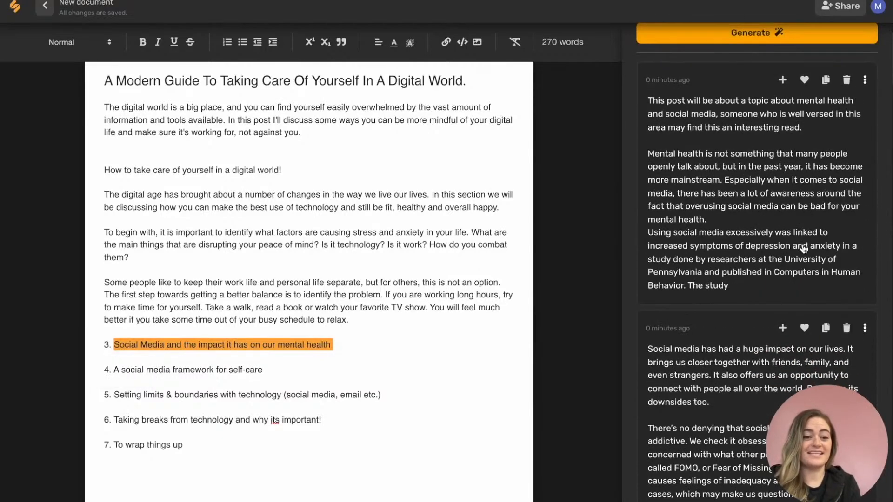
Step: Insert the generated section beginning "Social media has had a huge impact on our lives" below the mental health heading
{"action": "left_click", "coordinate": [350, 344]}
{"action": "key", "text": "Return"}
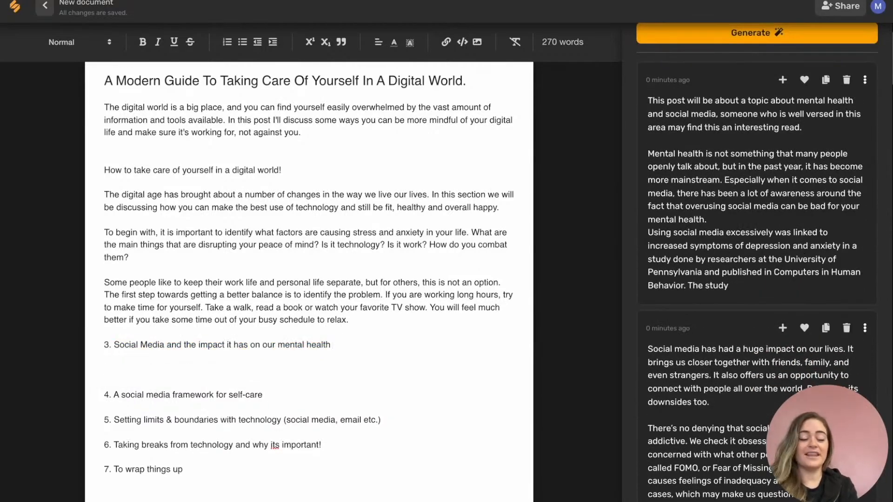
{"action": "scroll", "coordinate": [649, 244], "scroll_direction": "down", "scroll_amount": 3}
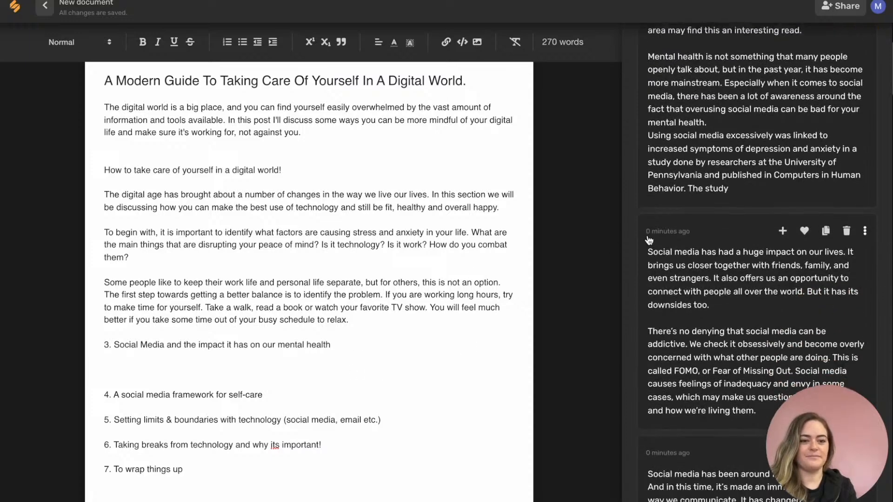
{"action": "left_click", "coordinate": [781, 191]}
{"action": "scroll", "coordinate": [229, 406], "scroll_direction": "down", "scroll_amount": 1}
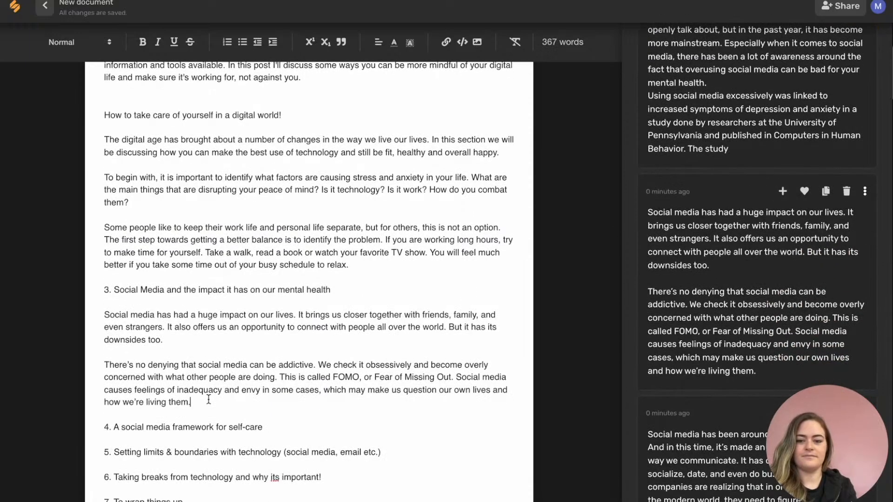
Step: Remove the number from the heading "Social Media and the impact it has on our mental health"
{"action": "scroll", "coordinate": [208, 400], "scroll_direction": "down", "scroll_amount": 1}
{"action": "left_click_drag", "start_coordinate": [105, 264], "coordinate": [115, 265]}
{"action": "key", "text": "BackSpace"}
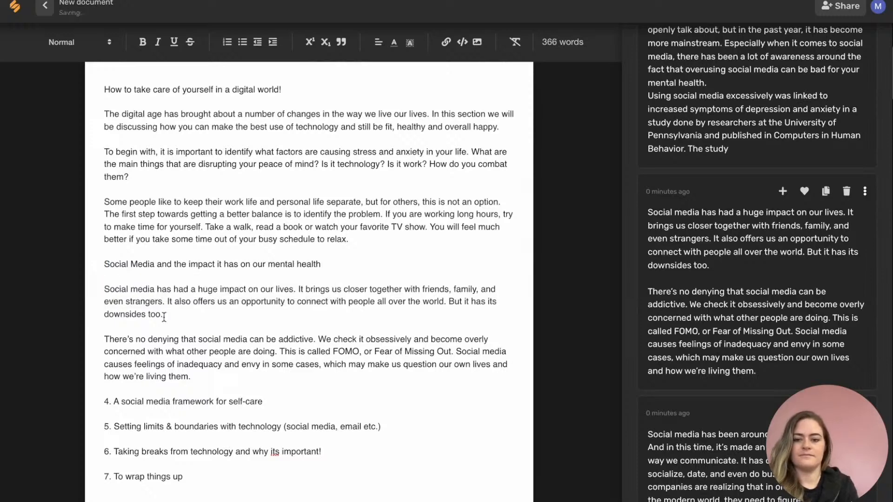
Step: Delete the heading "A social media framework for self-care" and generate a section for the unnumbered heading "Setting limits & boundaries with technology (social media, email etc.)"
{"action": "scroll", "coordinate": [163, 317], "scroll_direction": "down", "scroll_amount": 2}
{"action": "left_click_drag", "start_coordinate": [265, 295], "coordinate": [91, 293]}
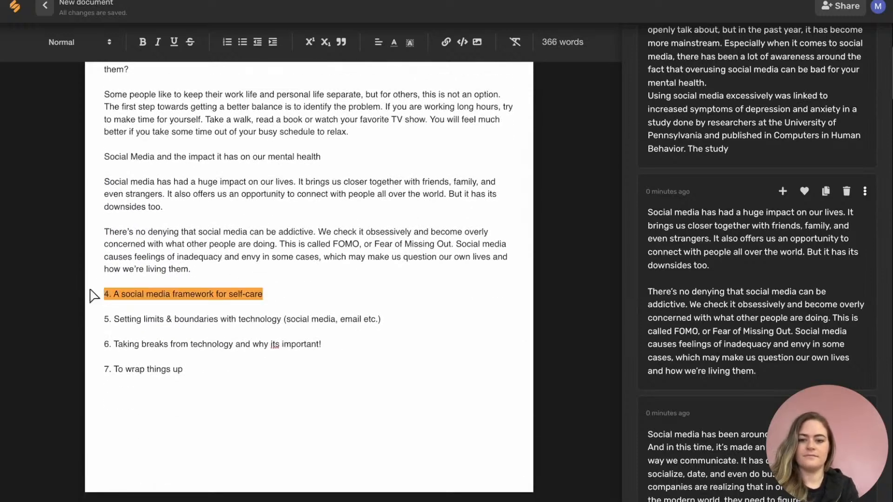
{"action": "left_click_drag", "start_coordinate": [370, 318], "coordinate": [104, 313]}
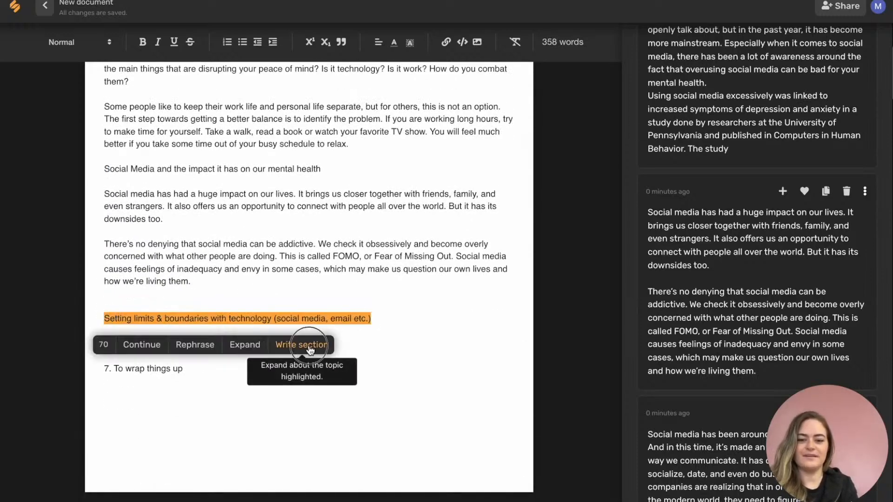
{"action": "left_click", "coordinate": [310, 350]}
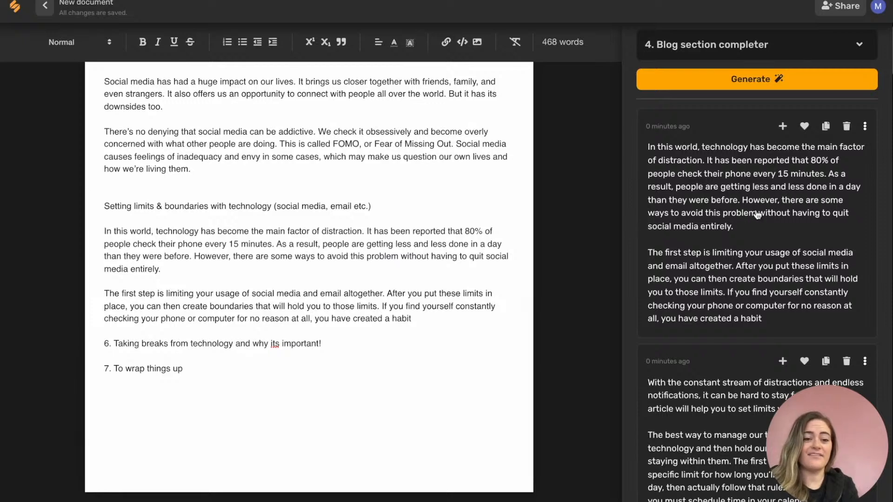
Step: Expand the two sentences beginning "The first step is limiting your usage" and review the generated suggestions
{"action": "left_click", "coordinate": [153, 283]}
{"action": "left_click", "coordinate": [422, 325]}
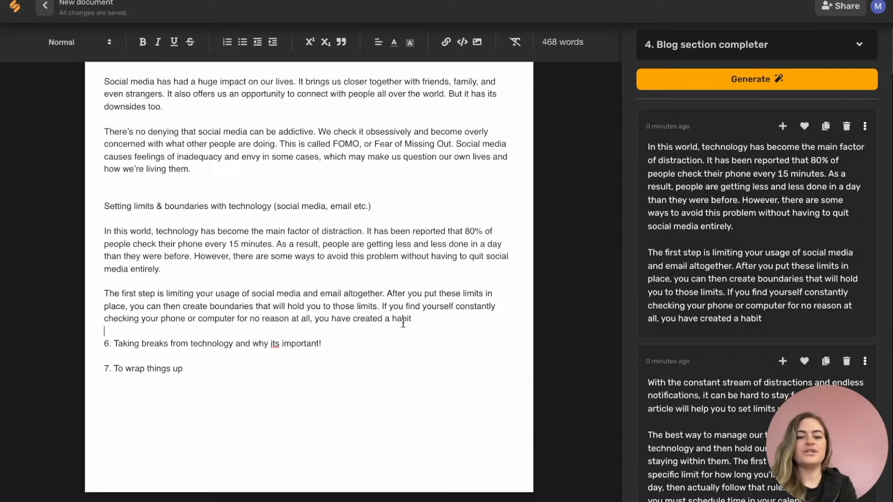
{"action": "left_click_drag", "start_coordinate": [104, 294], "coordinate": [382, 305]}
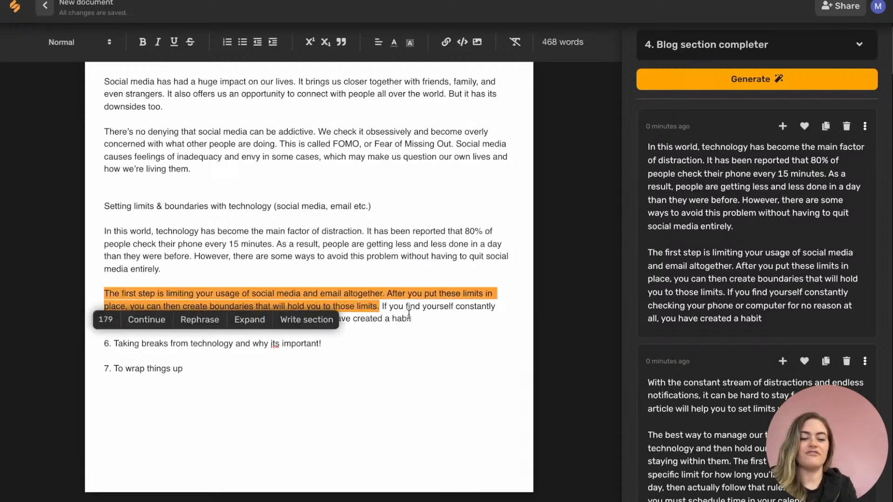
{"action": "left_click", "coordinate": [256, 324]}
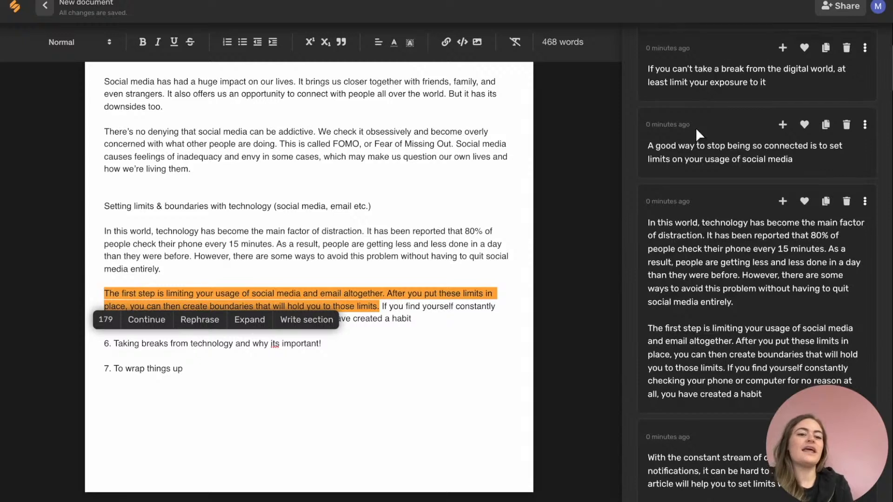
{"action": "scroll", "coordinate": [696, 128], "scroll_direction": "up", "scroll_amount": 4}
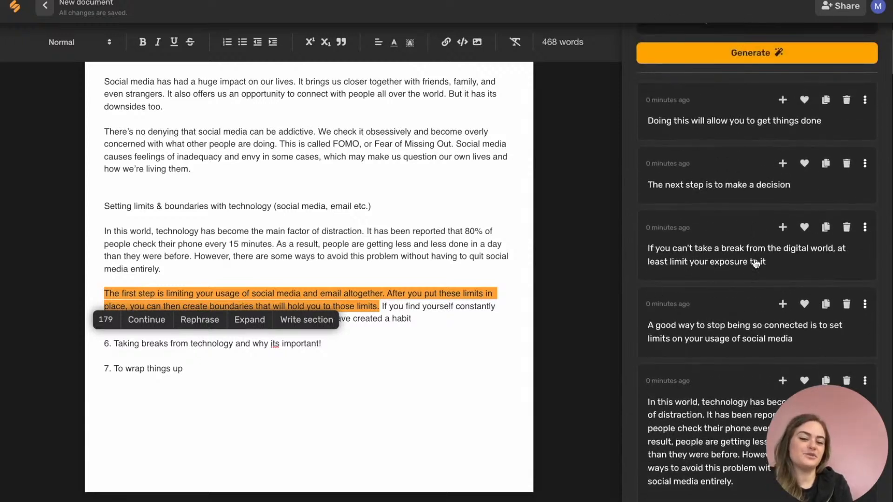
{"action": "scroll", "coordinate": [730, 257], "scroll_direction": "down", "scroll_amount": 2}
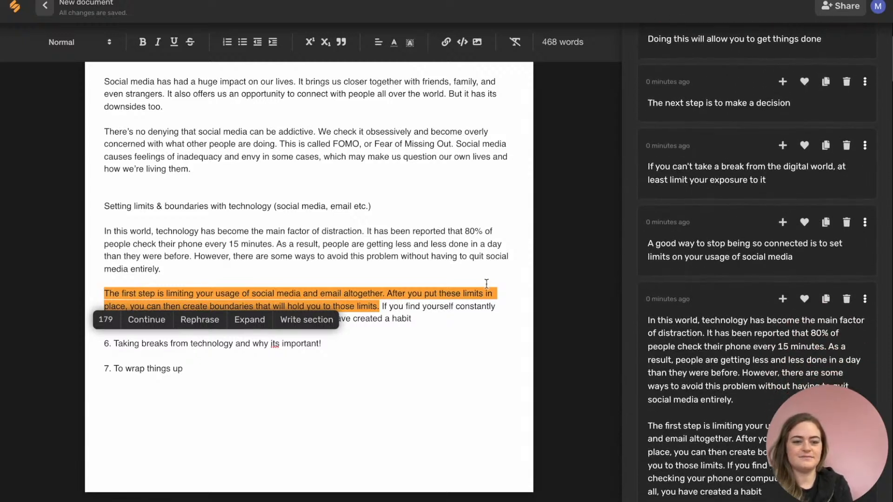
Step: Insert the suggestion "If you can't take a break from the digital world" after "altogether." and remove the number from the heading about taking breaks
{"action": "left_click", "coordinate": [382, 307]}
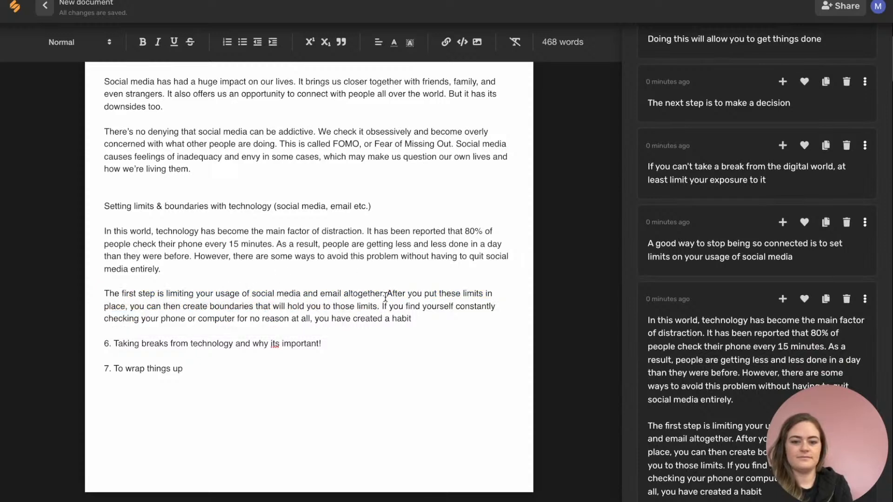
{"action": "left_click", "coordinate": [783, 146]}
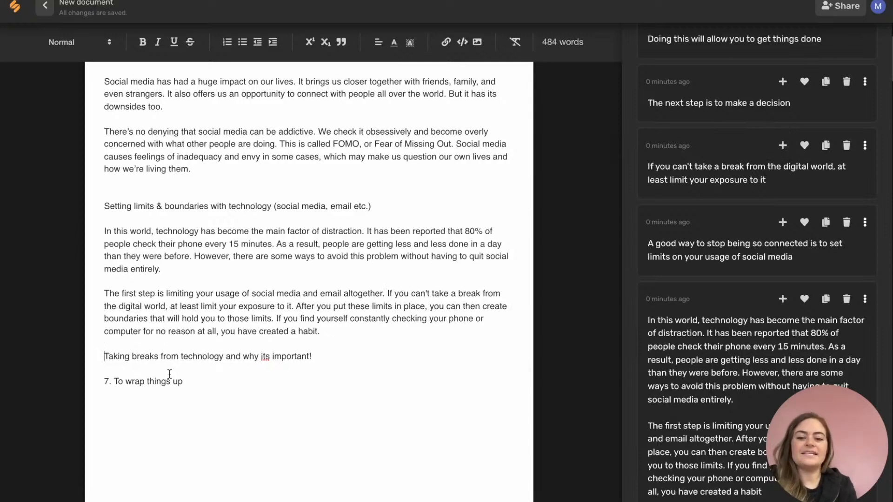
{"action": "scroll", "coordinate": [169, 375], "scroll_direction": "down", "scroll_amount": 1}
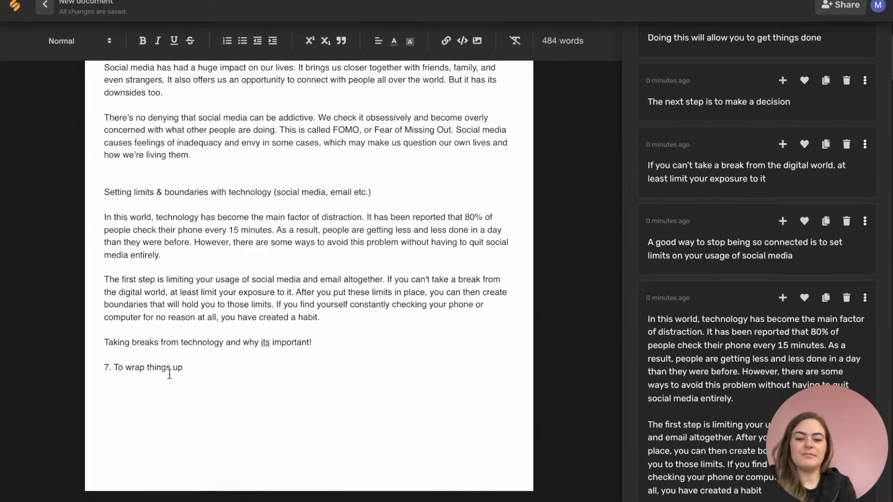
Step: Switch the AI Assistant from Sentence expander to the template "5. Blog conclusion paragraph"
{"action": "left_click", "coordinate": [187, 368]}
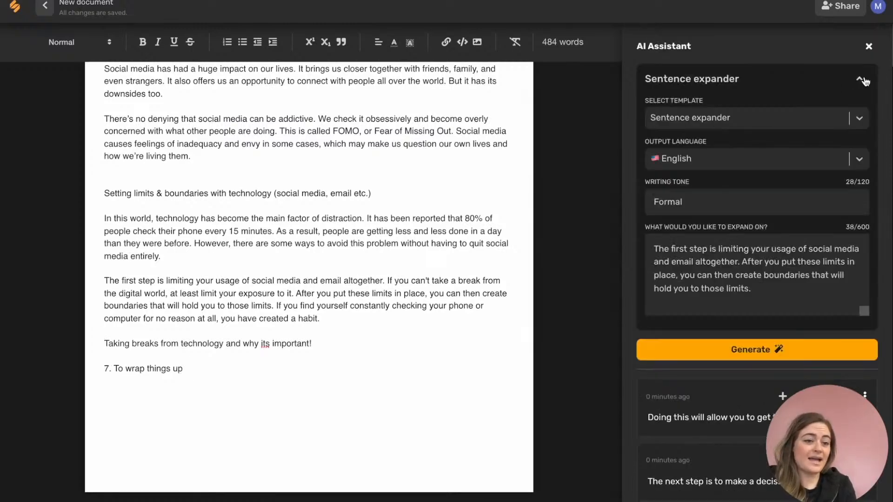
{"action": "left_click", "coordinate": [858, 117]}
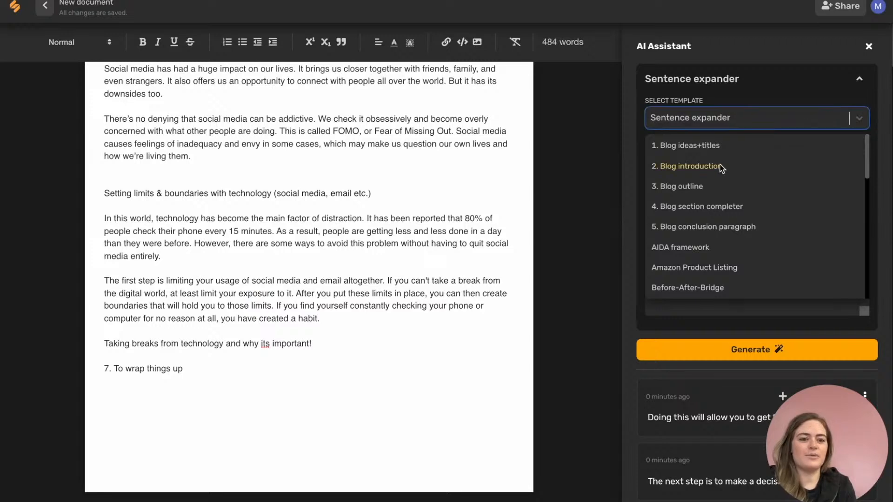
{"action": "left_click", "coordinate": [710, 226]}
Step: Generate conclusions using the post's title as topic and the call to action "To hire our digital marketing firm to handle your social media so you don't have to"
{"action": "left_click", "coordinate": [691, 203]}
{"action": "left_click", "coordinate": [371, 205]}
{"action": "scroll", "coordinate": [371, 205], "scroll_direction": "up", "scroll_amount": 10}
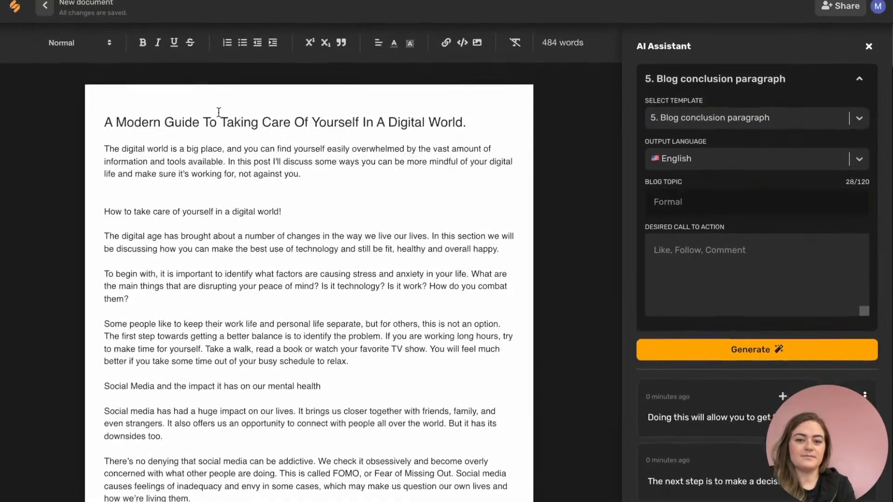
{"action": "triple_click", "coordinate": [225, 122]}
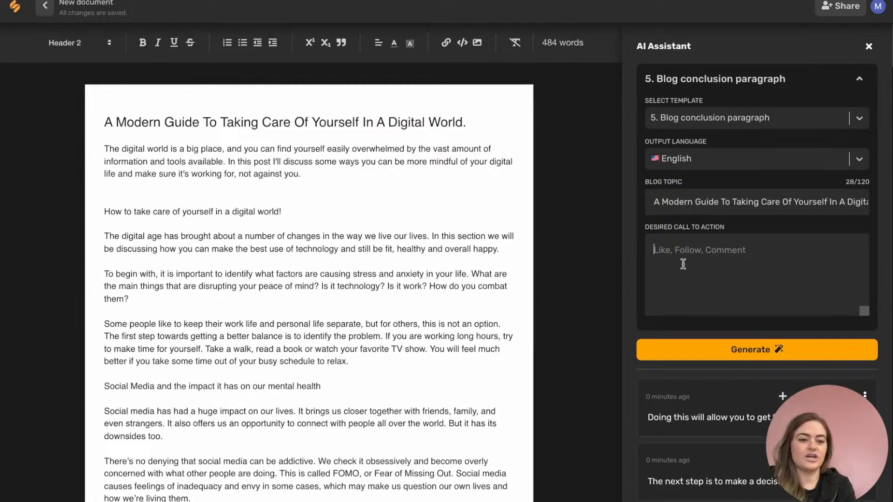
{"action": "scroll", "coordinate": [448, 341], "scroll_direction": "down", "scroll_amount": 5}
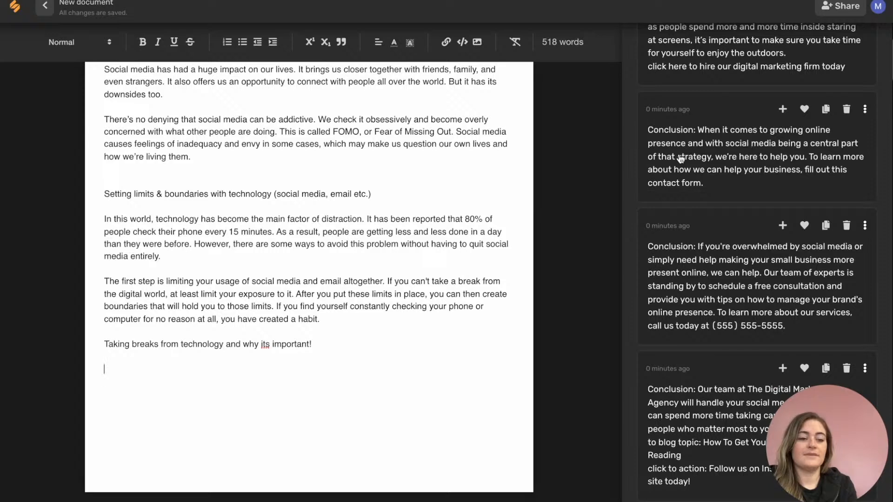
Step: Insert the conclusion about growing online presence at the post's end without its "Conclusion:" label, and delete the copy below the title
{"action": "left_click", "coordinate": [781, 109]}
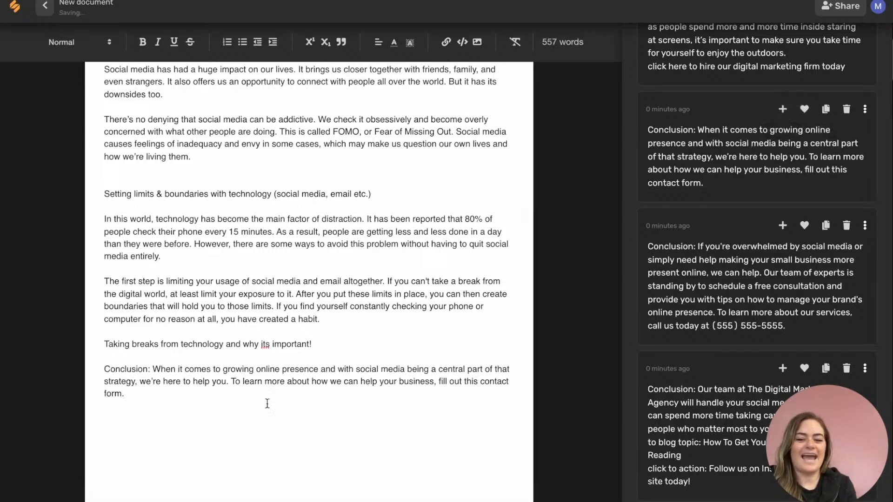
{"action": "left_click_drag", "start_coordinate": [155, 369], "coordinate": [99, 371]}
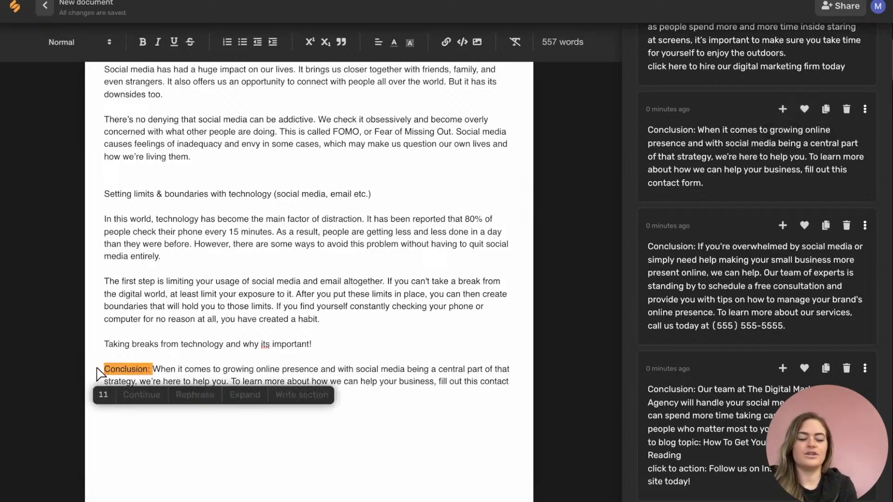
{"action": "key", "text": "BackSpace"}
{"action": "scroll", "coordinate": [184, 377], "scroll_direction": "up", "scroll_amount": 8}
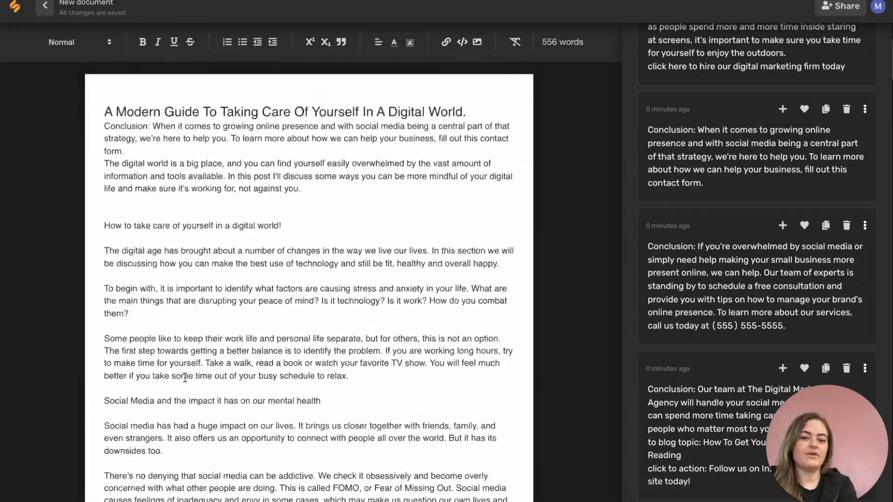
{"action": "scroll", "coordinate": [185, 377], "scroll_direction": "down", "scroll_amount": 9}
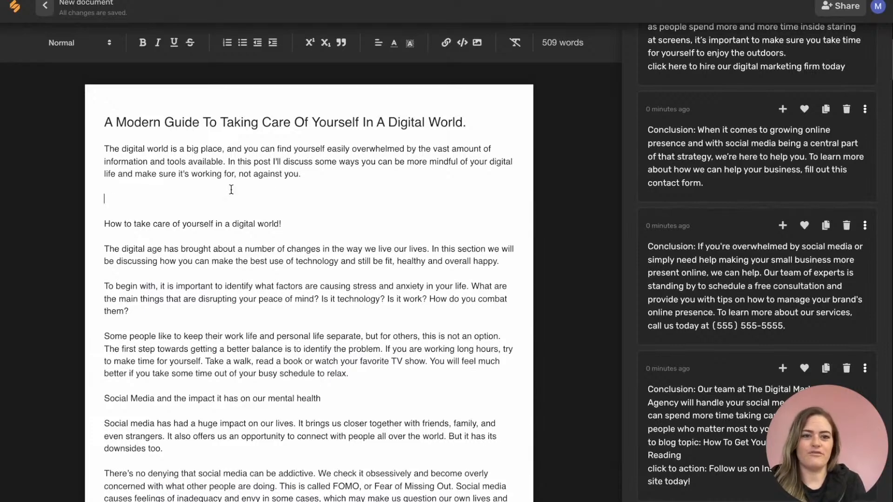
Step: Insert the image Home Office.jpeg between the introduction and the heading "How to take care of yourself in a digital world!"
{"action": "left_click", "coordinate": [478, 44]}
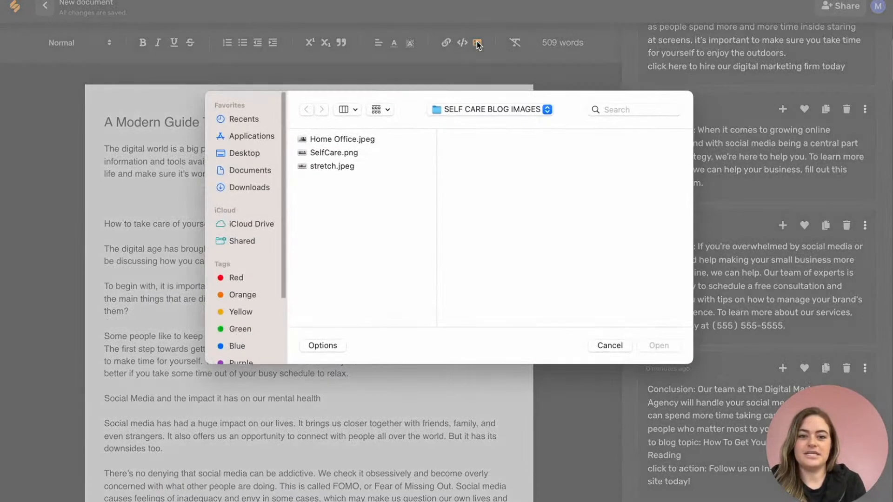
{"action": "left_click", "coordinate": [331, 140]}
{"action": "left_click", "coordinate": [652, 348]}
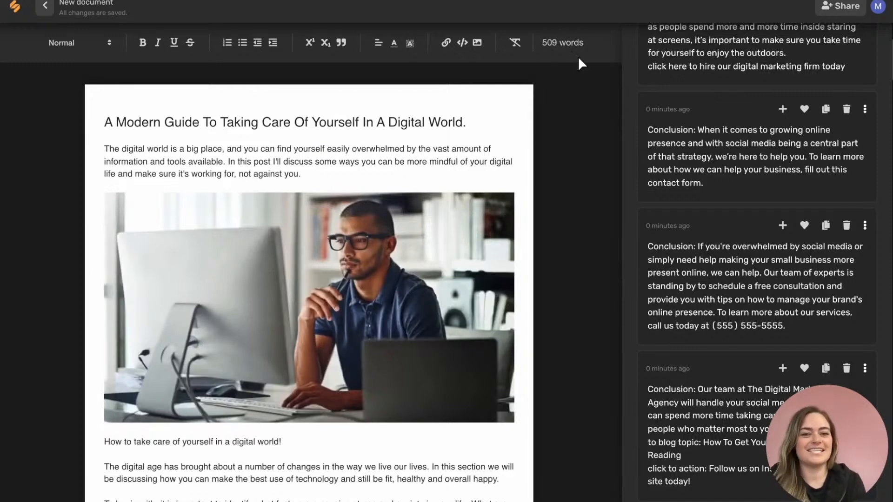
Step: Review the conclusion template's settings and the document's team invitation options, without sending an invite
{"action": "scroll", "coordinate": [651, 85], "scroll_direction": "up", "scroll_amount": 4}
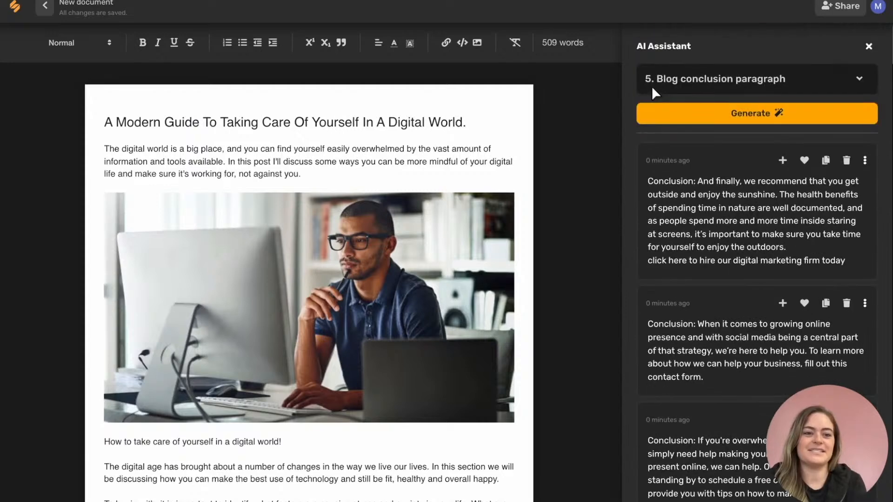
{"action": "left_click", "coordinate": [651, 85]}
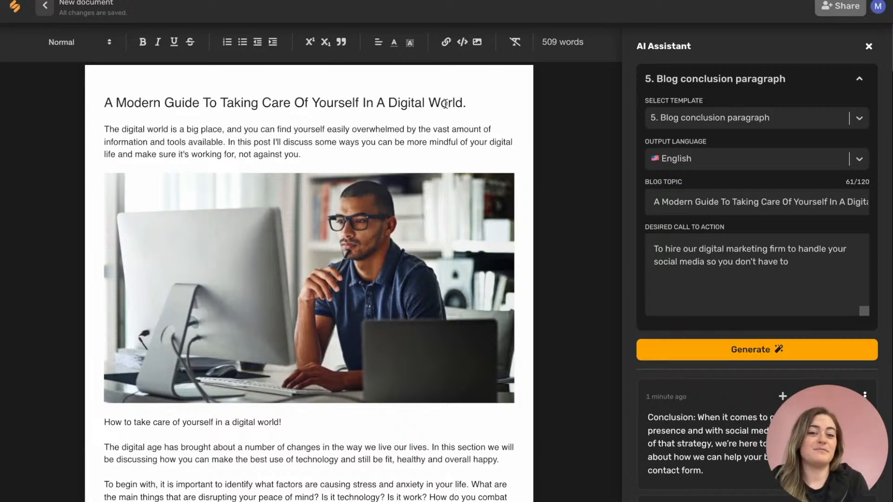
{"action": "left_click", "coordinate": [839, 6]}
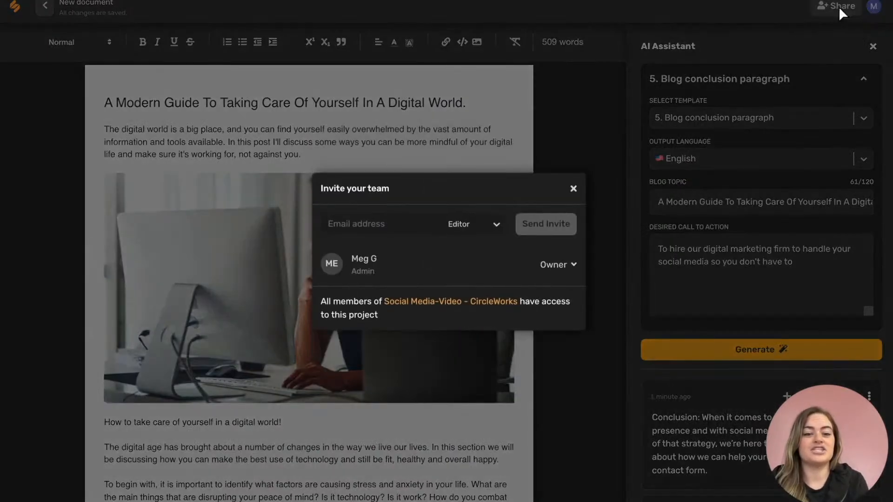
{"action": "left_click", "coordinate": [497, 228]}
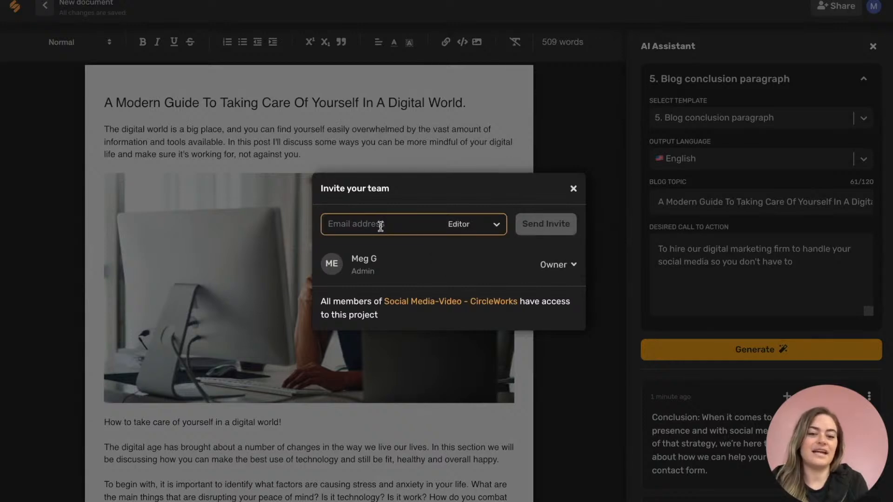
{"action": "left_click", "coordinate": [572, 189]}
Step: Rename the document with a name beginning "Self Care in a Digital World" and return to the AI Assistant overview
{"action": "left_click", "coordinate": [77, 7]}
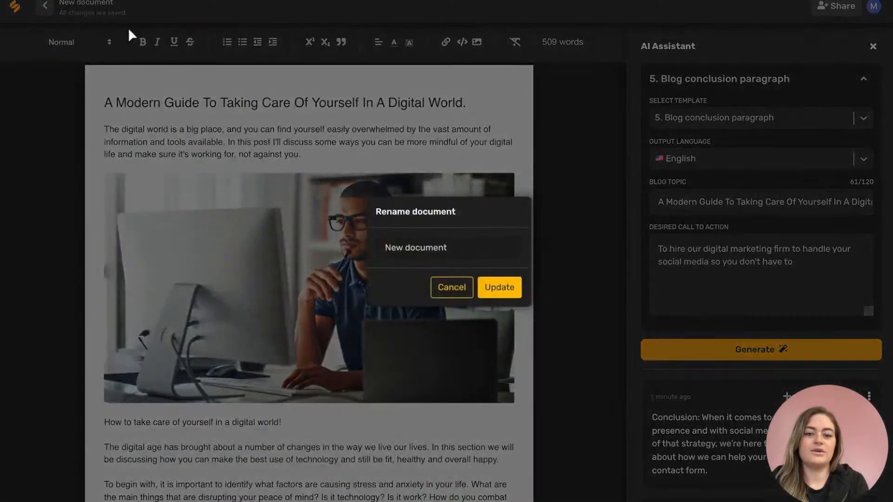
{"action": "triple_click", "coordinate": [414, 247]}
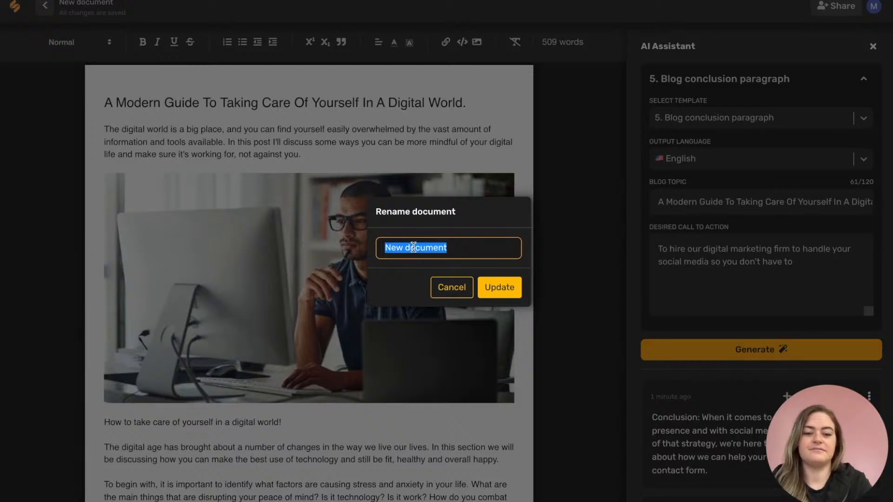
{"action": "type", "text": "Se"}
{"action": "left_click", "coordinate": [428, 275]}
{"action": "left_click", "coordinate": [493, 288]}
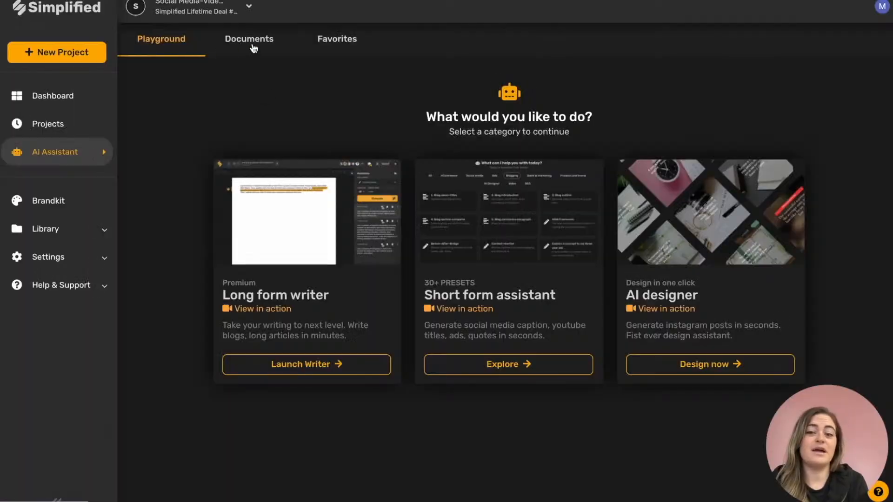
Step: Browse the list of all documents and check which collaborator is assigned to a shared one
{"action": "left_click", "coordinate": [253, 49]}
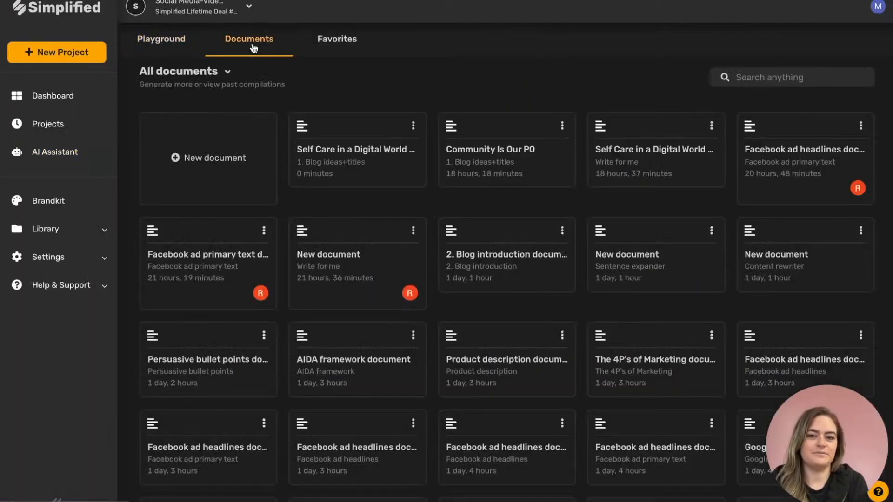
{"action": "scroll", "coordinate": [570, 139], "scroll_direction": "down", "scroll_amount": 2}
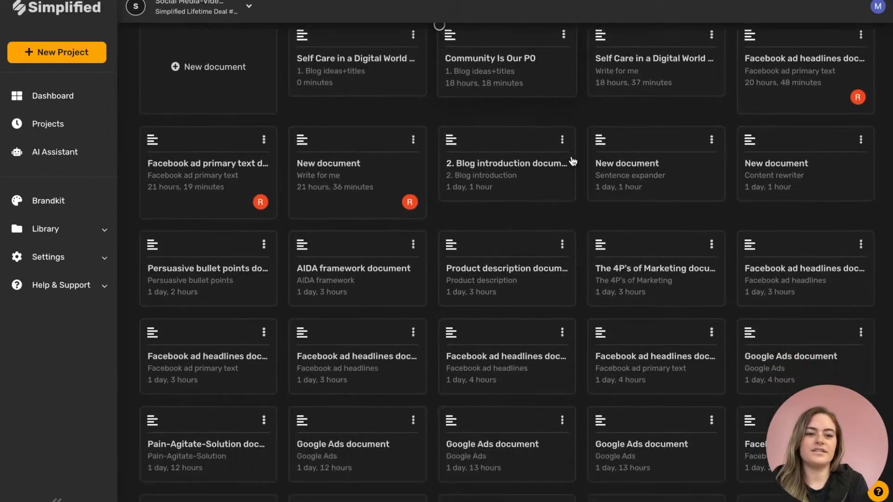
{"action": "scroll", "coordinate": [552, 110], "scroll_direction": "up", "scroll_amount": 2}
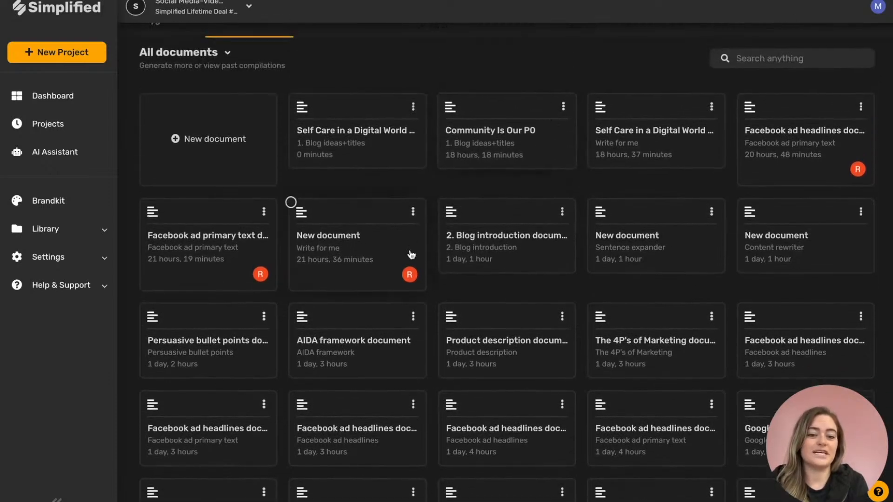
{"action": "mouse_move", "coordinate": [410, 279]}
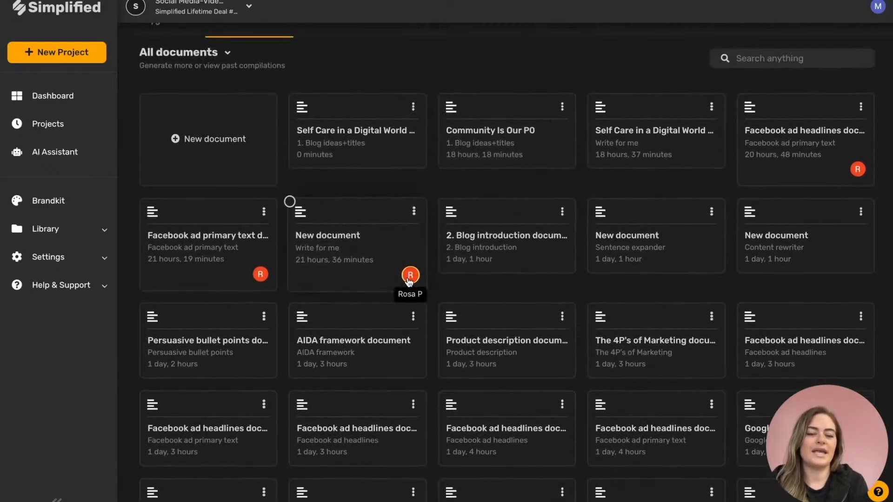
{"action": "scroll", "coordinate": [309, 85], "scroll_direction": "up", "scroll_amount": 1}
Step: View the saved favorite copies, and open the AI Assistant's full template collection
{"action": "left_click", "coordinate": [334, 37]}
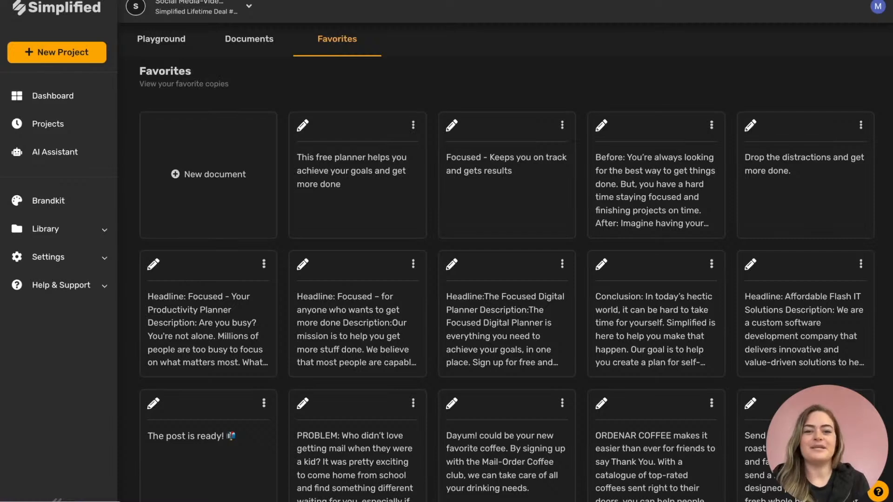
{"action": "left_click", "coordinate": [56, 152]}
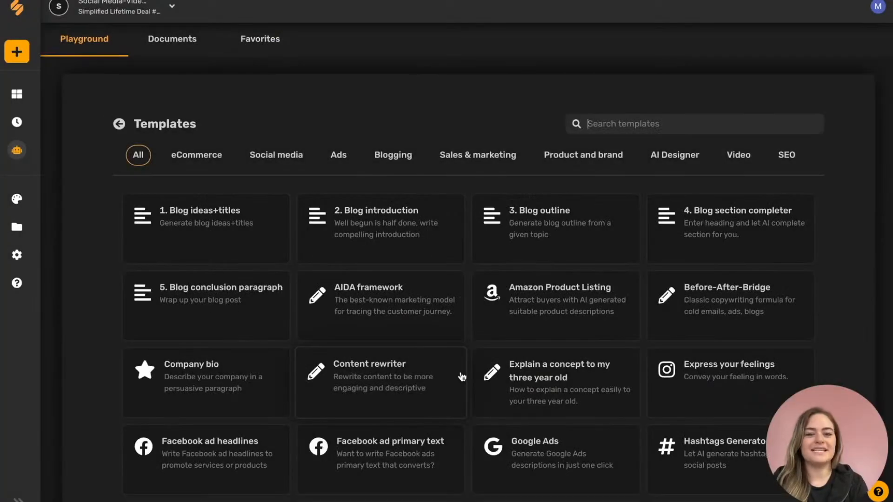
Step: Open the Short form assistant and look through its full template collection
{"action": "scroll", "coordinate": [463, 372], "scroll_direction": "down", "scroll_amount": 7}
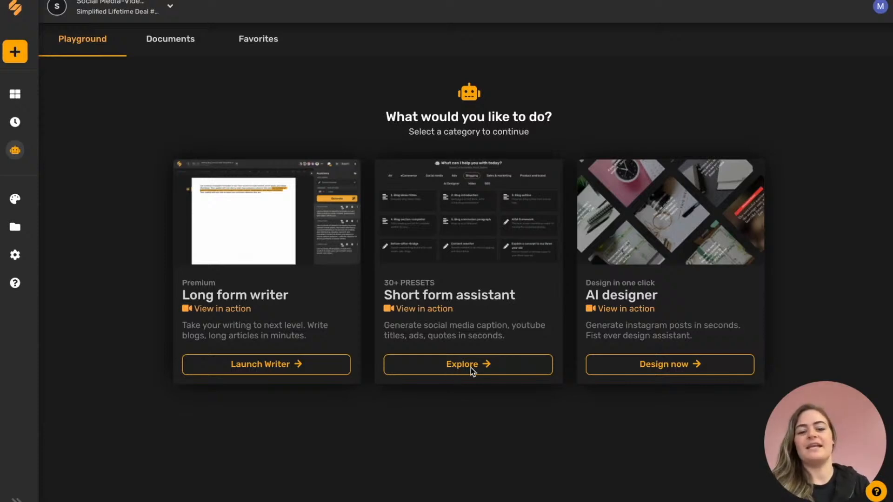
{"action": "left_click", "coordinate": [487, 365]}
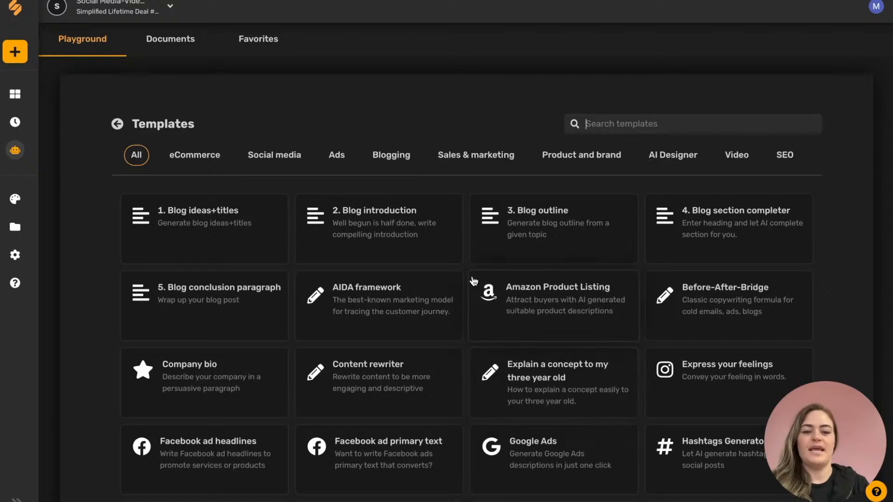
{"action": "scroll", "coordinate": [471, 279], "scroll_direction": "down", "scroll_amount": 7}
{"action": "scroll", "coordinate": [471, 279], "scroll_direction": "up", "scroll_amount": 7}
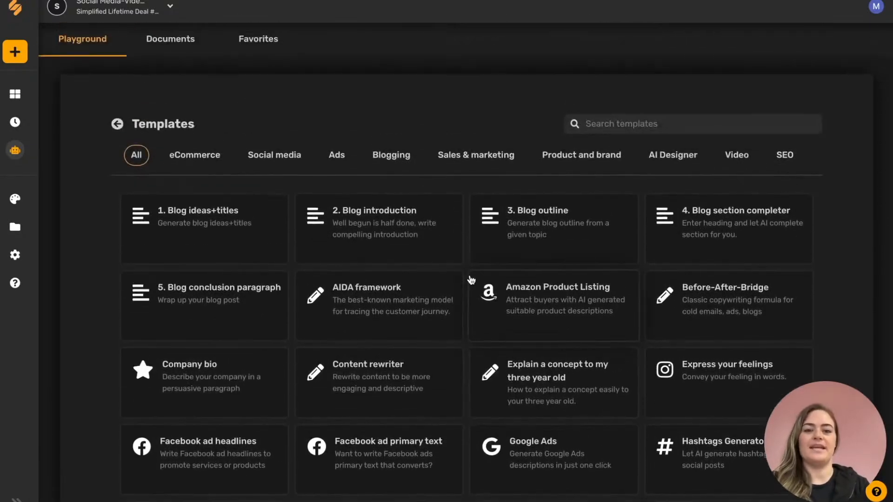
Step: Browse the template categories eCommerce, Social media, Ads, Blogging, Sales & marketing, Product and brand, Video and SEO
{"action": "left_click", "coordinate": [208, 158]}
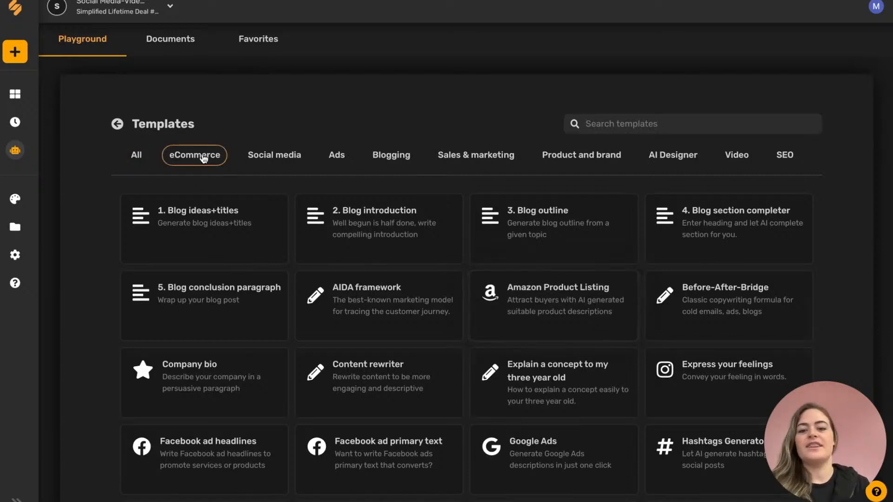
{"action": "left_click", "coordinate": [263, 159]}
{"action": "left_click", "coordinate": [332, 162]}
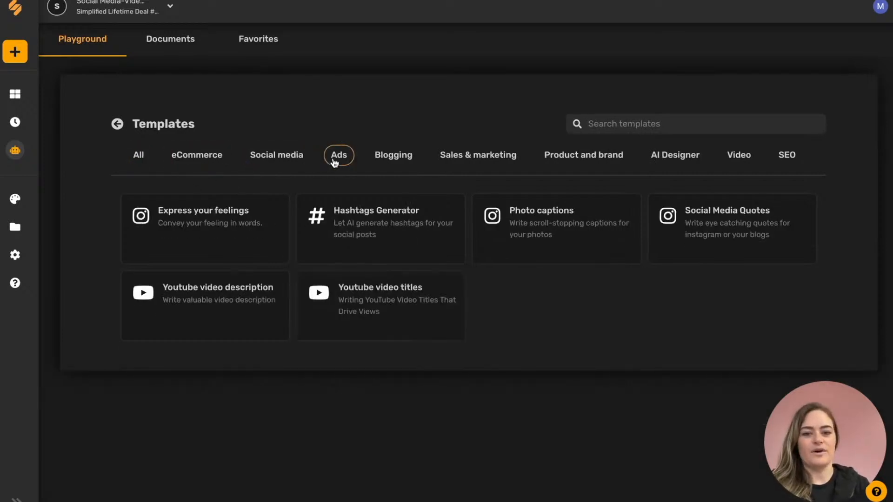
{"action": "left_click", "coordinate": [403, 162]}
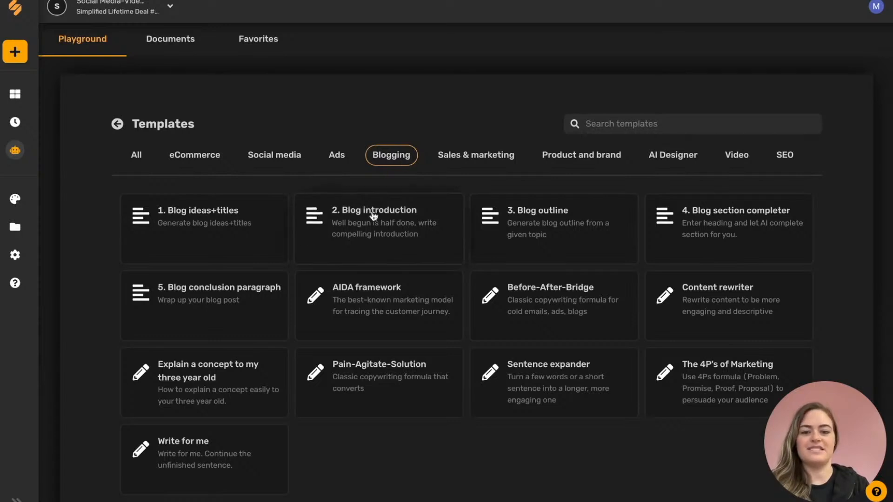
{"action": "left_click", "coordinate": [474, 160]}
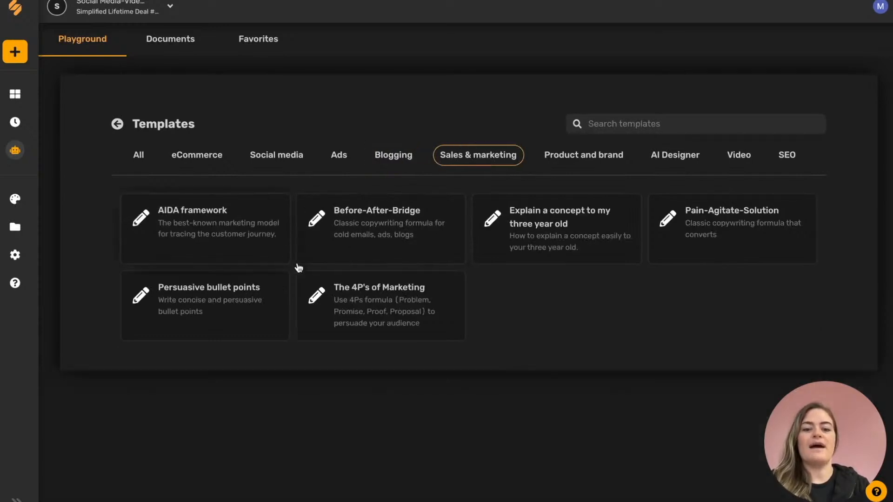
{"action": "left_click", "coordinate": [584, 160]}
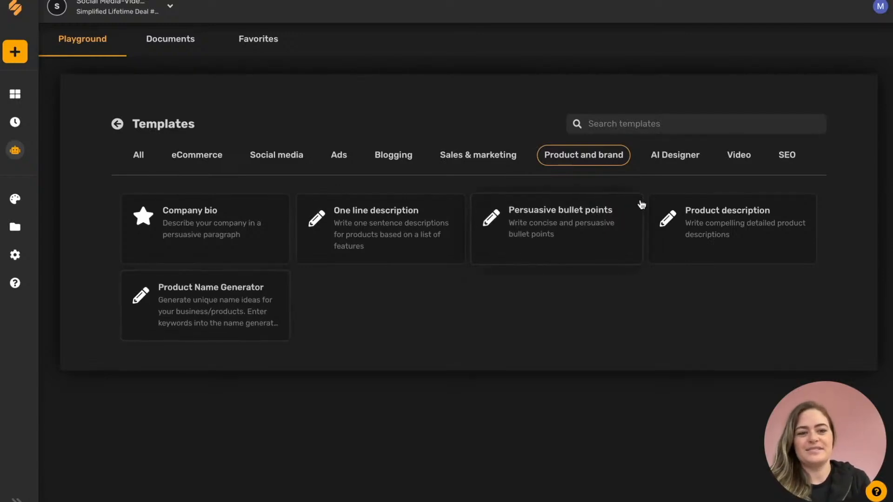
{"action": "left_click", "coordinate": [739, 155]}
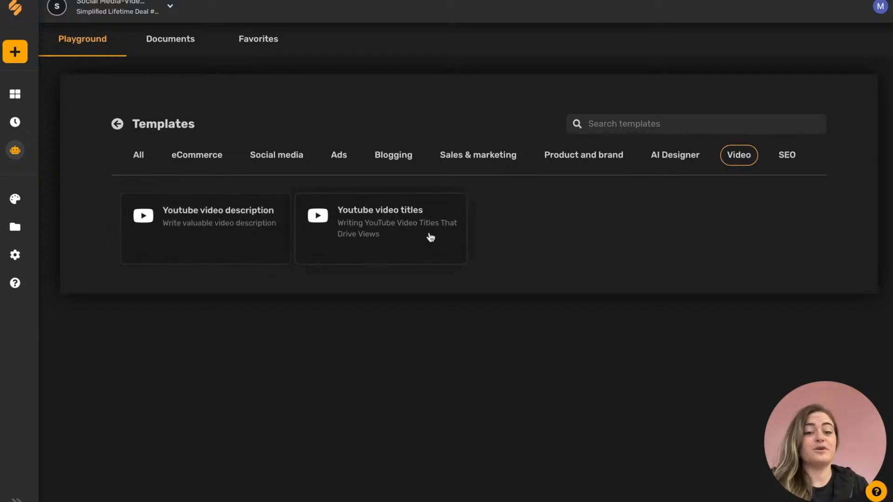
{"action": "left_click", "coordinate": [788, 157]}
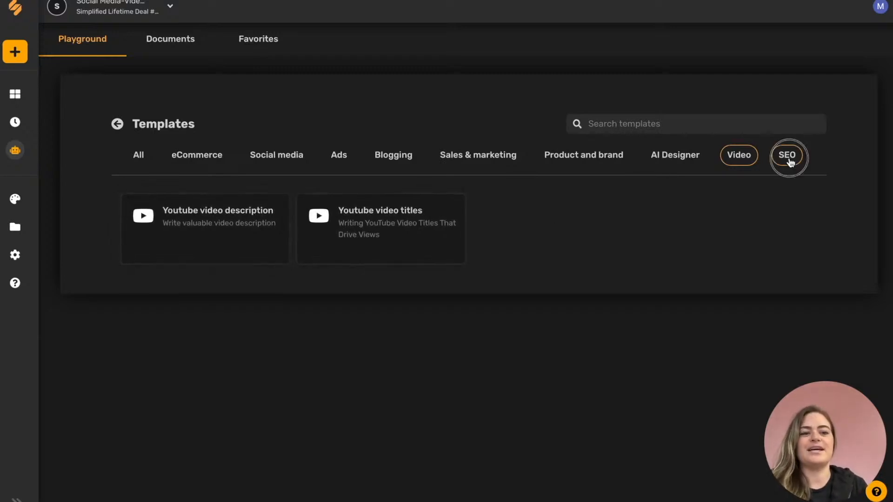
Step: Open the AIDA framework template from the Sales & marketing category and keep English as the output language
{"action": "left_click", "coordinate": [471, 159]}
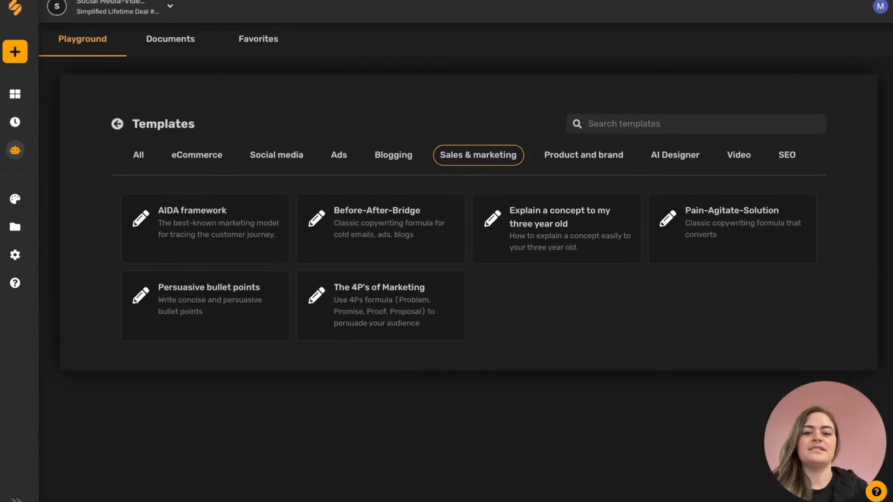
{"action": "left_click", "coordinate": [235, 233]}
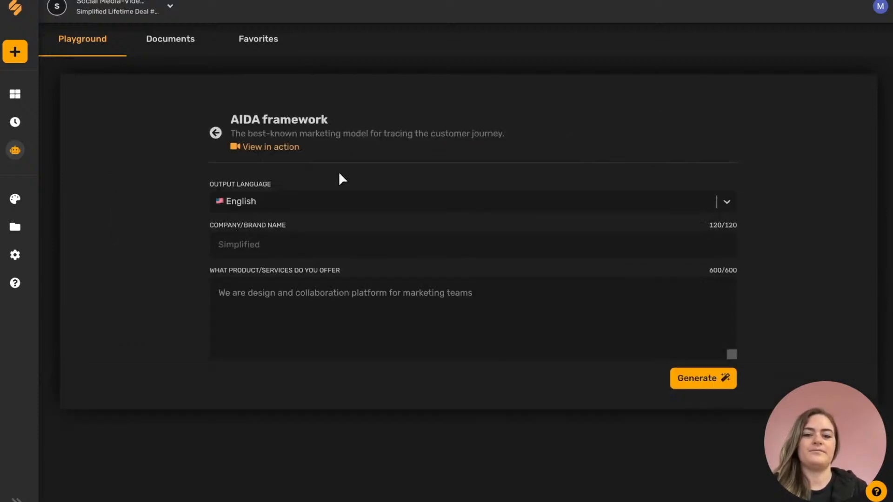
{"action": "left_click", "coordinate": [722, 202]}
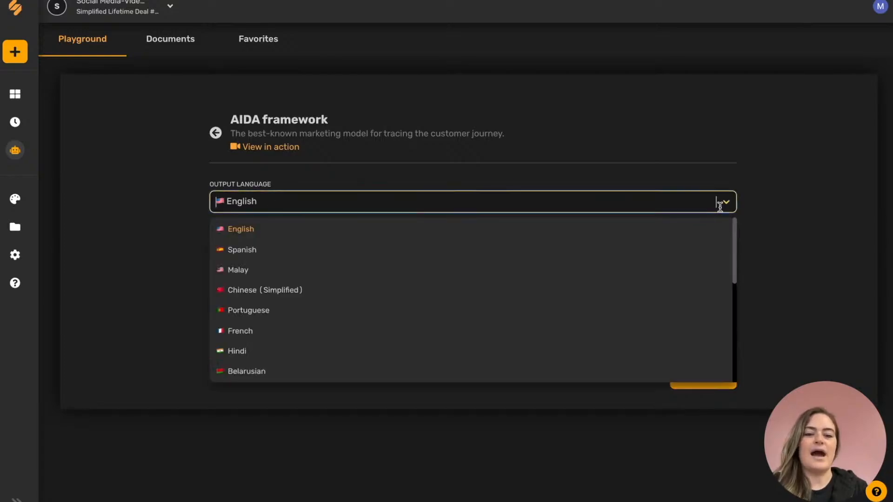
{"action": "left_click", "coordinate": [538, 234]}
Step: Generate two rounds of AIDA copy for the brand Focused, with "Digital Planner, goal setting, online courses" as the products offered
{"action": "left_click", "coordinate": [298, 246]}
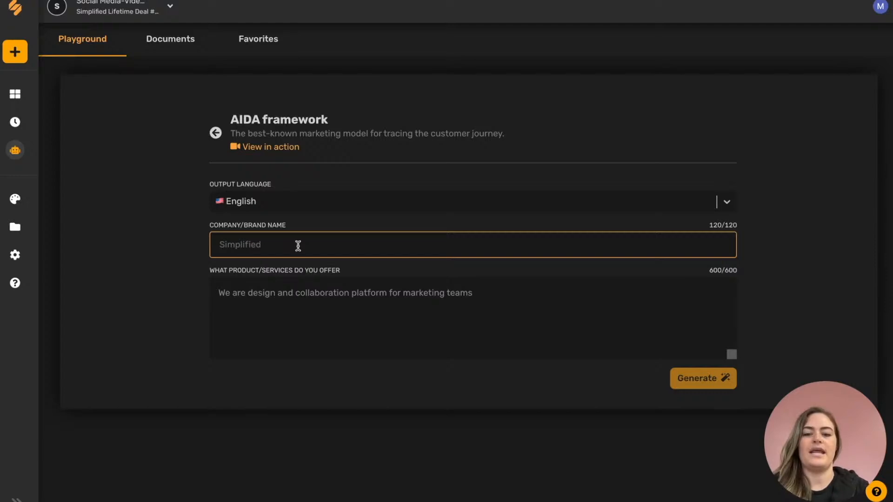
{"action": "type", "text": "Focused"}
{"action": "left_click", "coordinate": [280, 295]}
{"action": "type", "text": "Digital Planner, goal setting, online courses"}
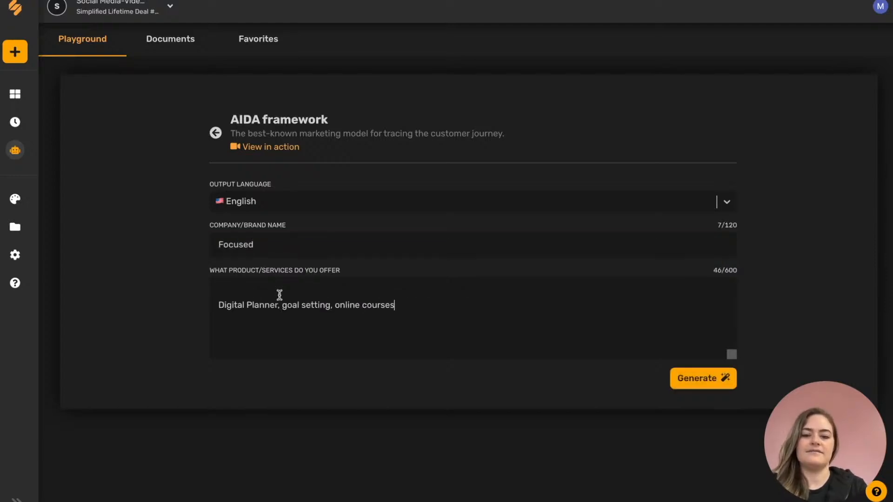
{"action": "left_click", "coordinate": [219, 305]}
{"action": "key", "text": "BackSpace"}
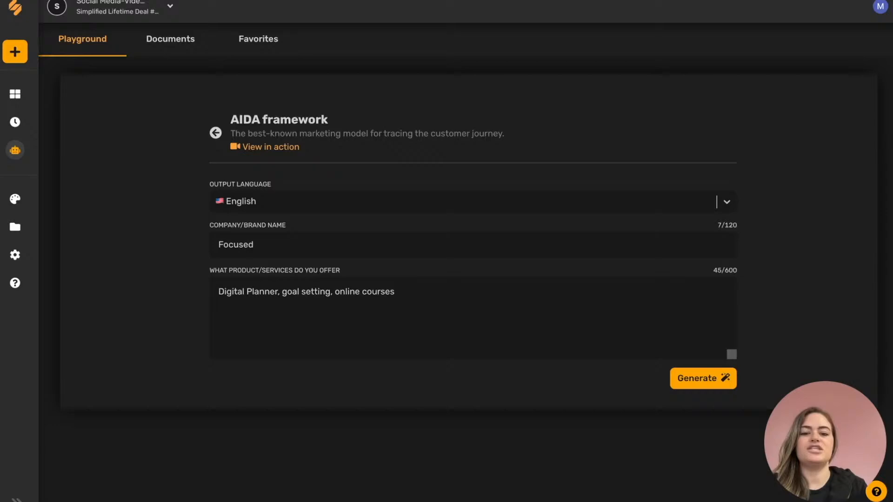
{"action": "left_click", "coordinate": [698, 381]}
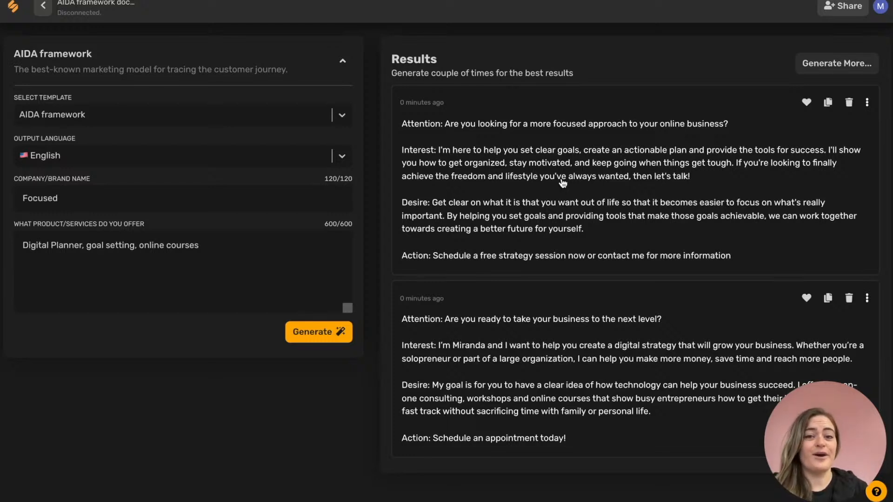
{"action": "left_click", "coordinate": [839, 65]}
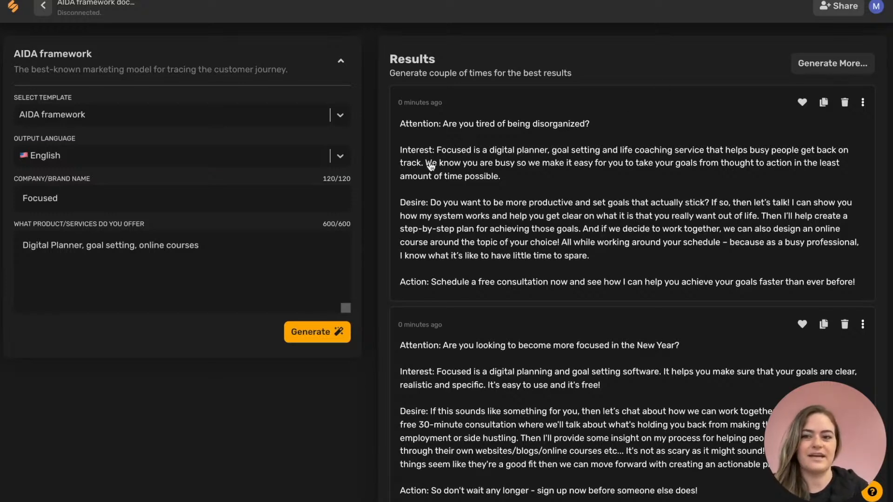
Step: Generate Pain-Agitate-Solution copy for the brand Focused, with "Digital Planner, goal setting, online courses" as the products offered
{"action": "left_click", "coordinate": [43, 6]}
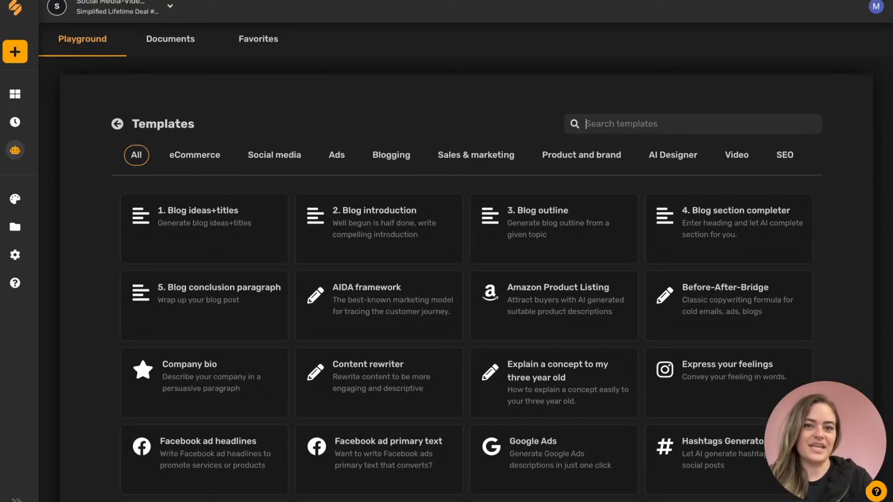
{"action": "type", "text": "s"}
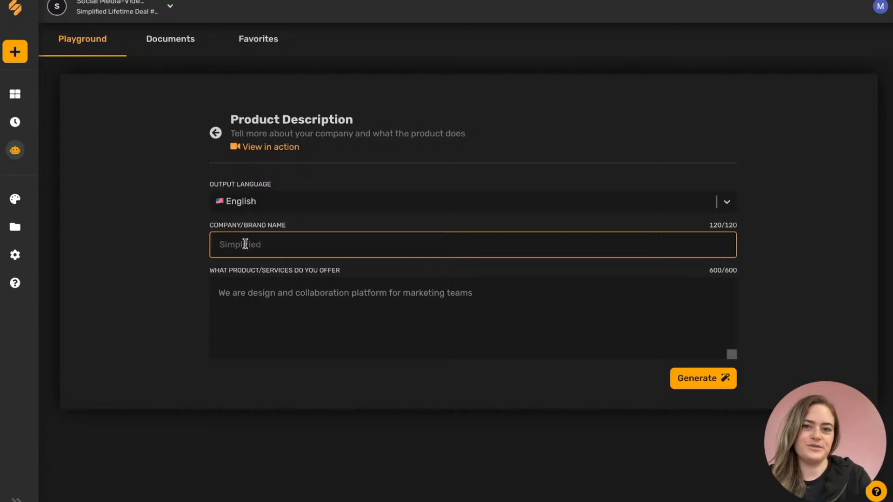
{"action": "type", "text": "Focused"}
{"action": "left_click", "coordinate": [242, 298]}
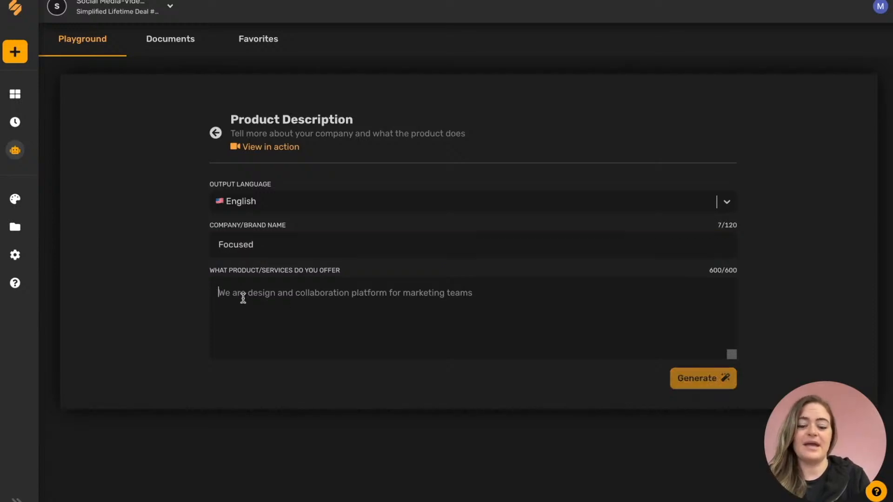
{"action": "type", "text": "Digital Planner, goal setting, online courses"}
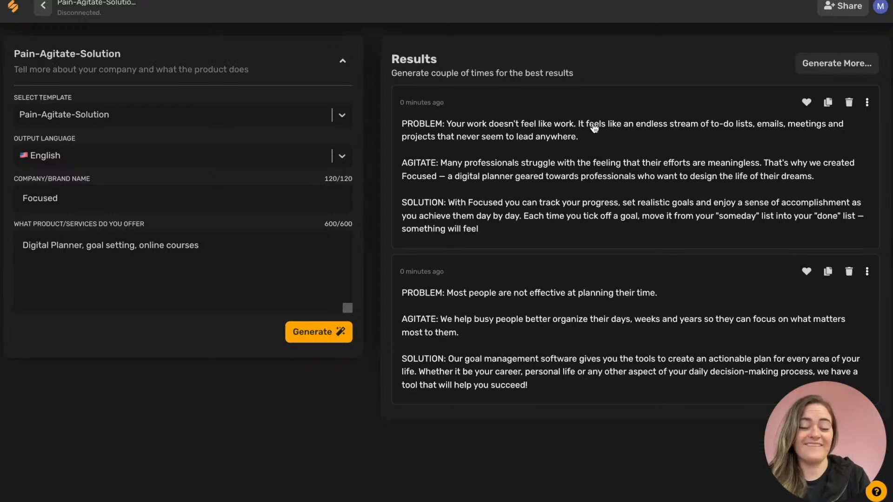
{"action": "left_click", "coordinate": [467, 166]}
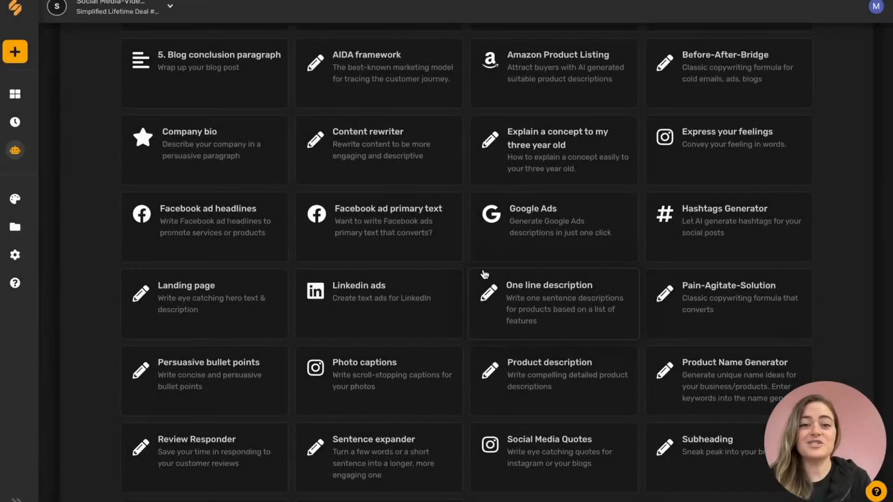
Step: Open the Review Responder template and set the product name to "Focused Digital Planner"
{"action": "scroll", "coordinate": [483, 275], "scroll_direction": "down", "scroll_amount": 3}
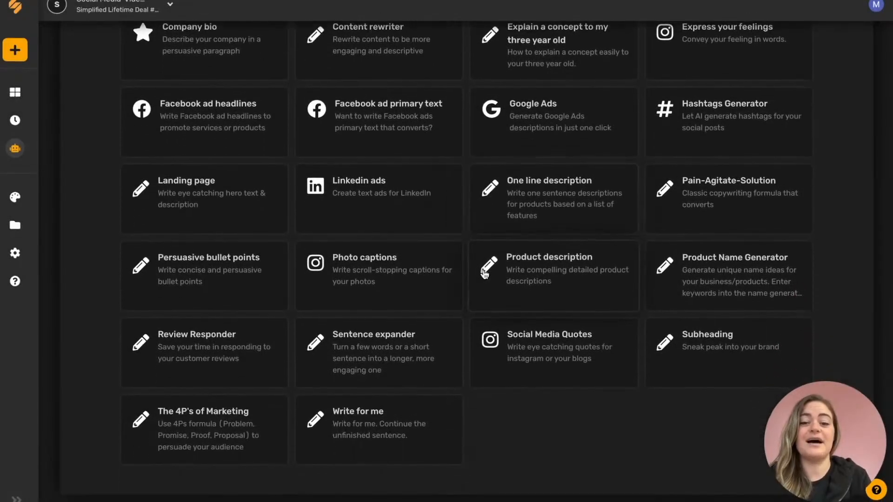
{"action": "left_click", "coordinate": [231, 339]}
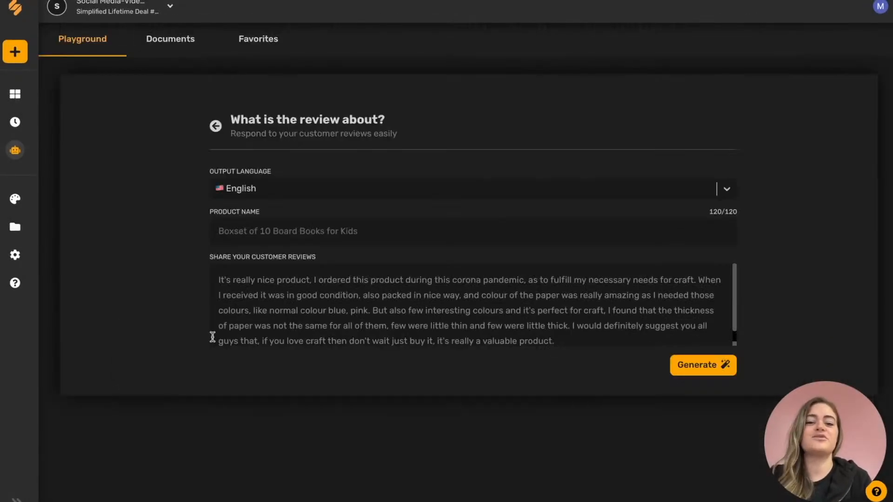
{"action": "left_click", "coordinate": [259, 231]}
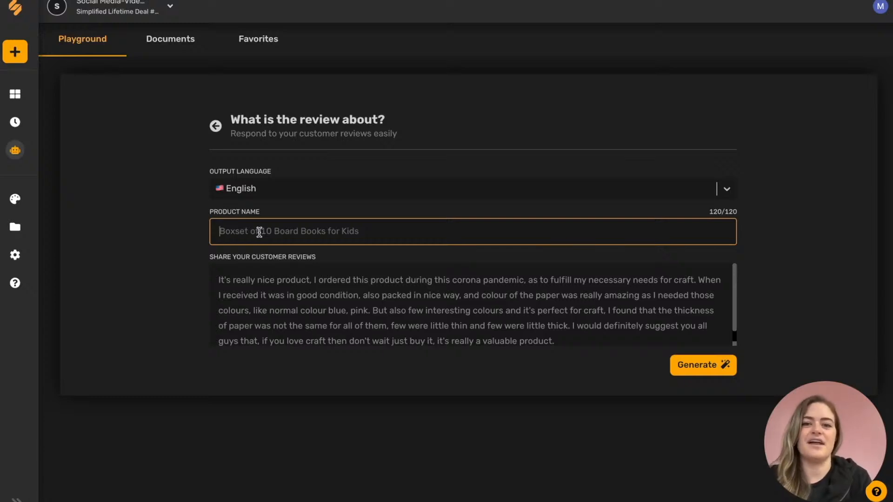
{"action": "type", "text": "Focused Digital Planner"}
{"action": "key", "text": "Tab"}
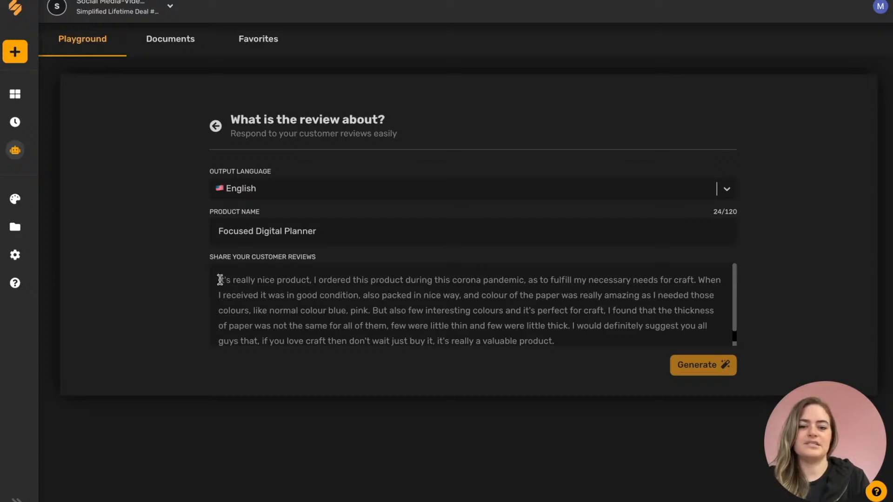
Step: Enter a customer review praising how Focused's digital planner brought order to daily life, generate a reply and request more results
{"action": "key", "text": "ctrl+a"}
{"action": "type", "text": "Focused's digital planner helped me get my life in order. I now have more time to spend on myself and my personal life  using the frameworks and goal setting options that Focused provides. All right on my devices so I can access it at any time and dont have to carry around a planner to write things in."}
{"action": "left_click", "coordinate": [703, 365]}
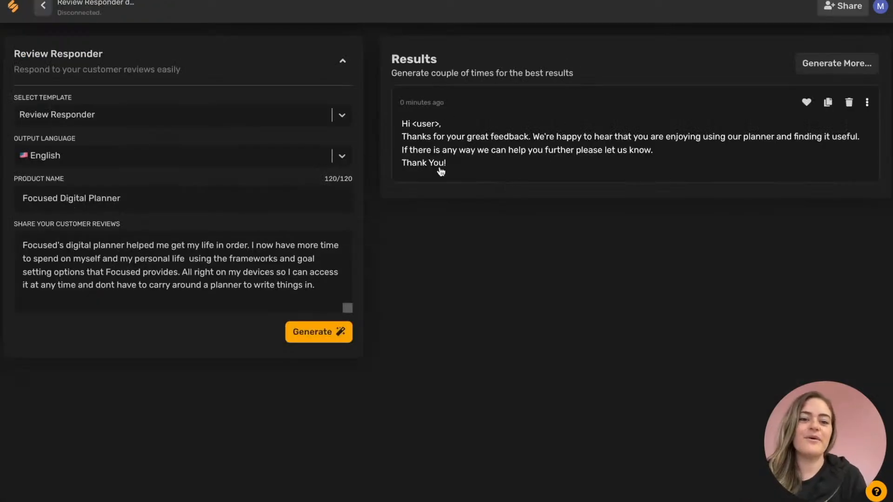
{"action": "left_click", "coordinate": [830, 70]}
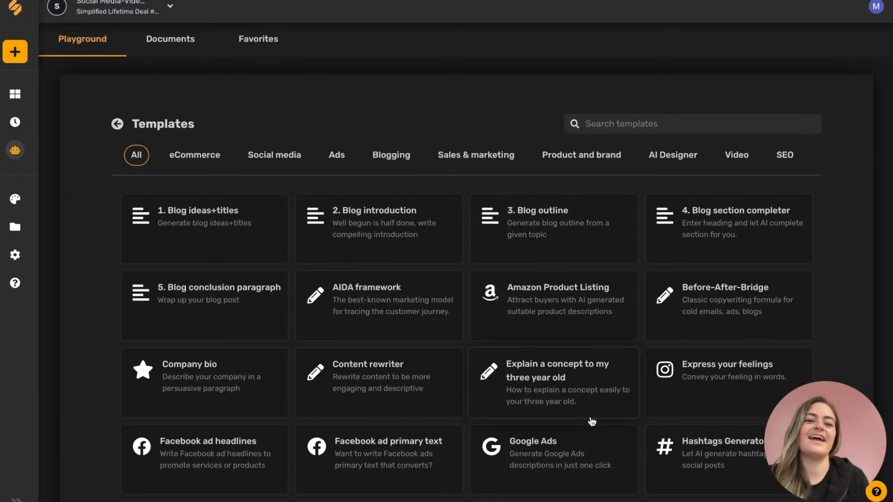
Step: Open the Social Media Quotes template and set the quote topic to "Motivational quotes for staying focused"
{"action": "scroll", "coordinate": [590, 421], "scroll_direction": "down", "scroll_amount": 7}
{"action": "left_click", "coordinate": [536, 369]}
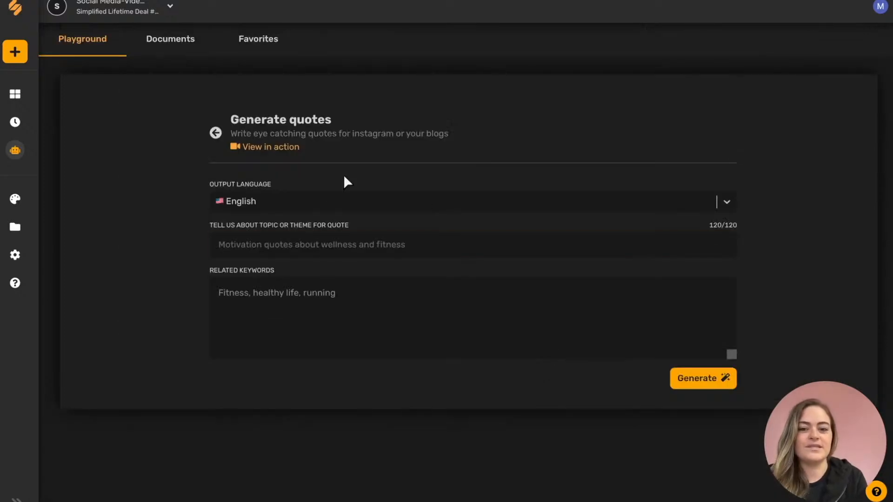
{"action": "left_click", "coordinate": [262, 246]}
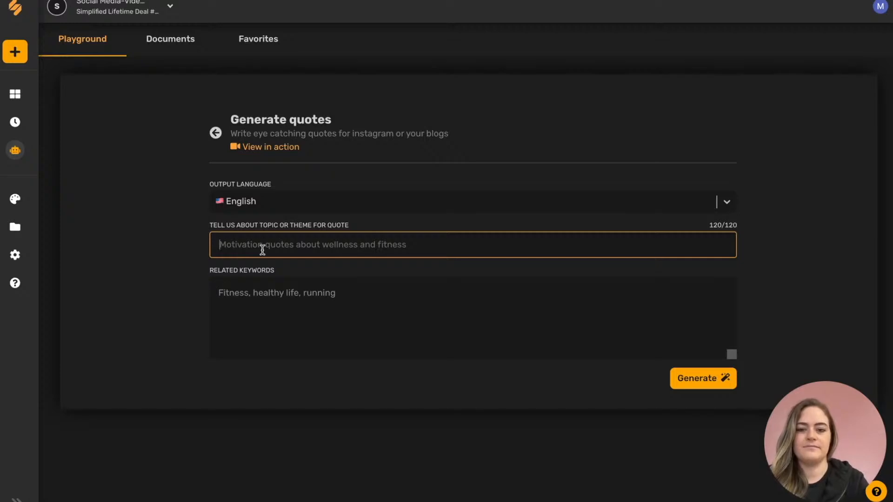
{"action": "type", "text": "Motivation"}
{"action": "key", "text": "BackSpace"}
{"action": "type", "text": "al quotes for "}
{"action": "type", "text": "staying focu"}
{"action": "type", "text": "se"}
{"action": "key", "text": "BackSpace"}
{"action": "type", "text": "ed"}
Step: Set the related keywords to "focus, productivity, efficiency" and generate the quotes
{"action": "left_click", "coordinate": [295, 326]}
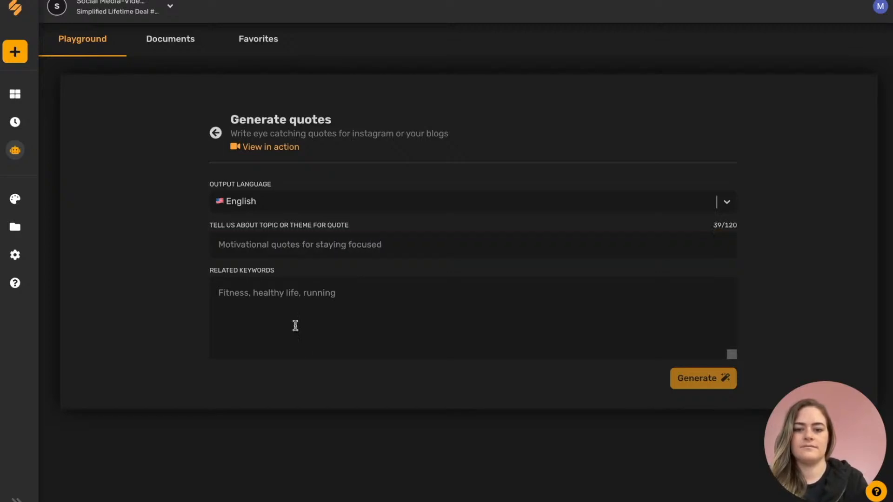
{"action": "left_click", "coordinate": [270, 297]}
{"action": "type", "text": "focus, productivity, efficient"}
{"action": "key", "text": "BackSpace"}
{"action": "type", "text": "c"}
{"action": "type", "text": "y"}
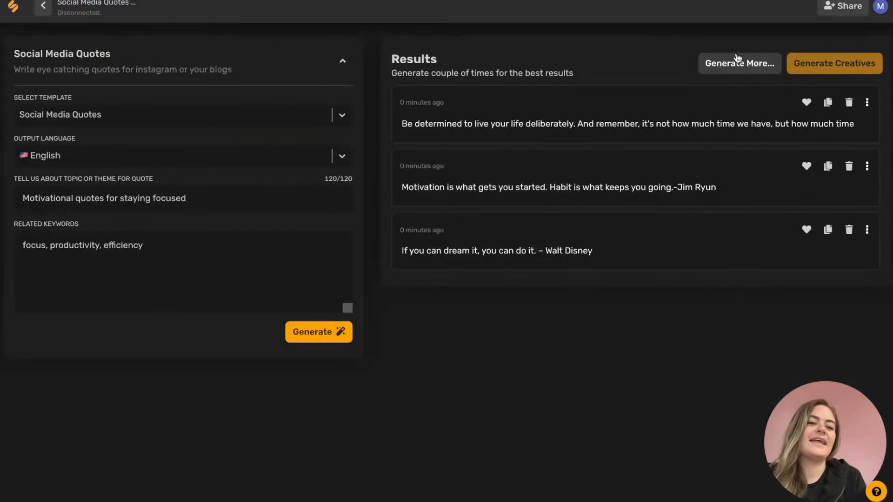
Step: Generate more quotes and turn "A goal without a plan is just a wish" and "Motivation is what gets you started" into creatives
{"action": "left_click", "coordinate": [738, 60]}
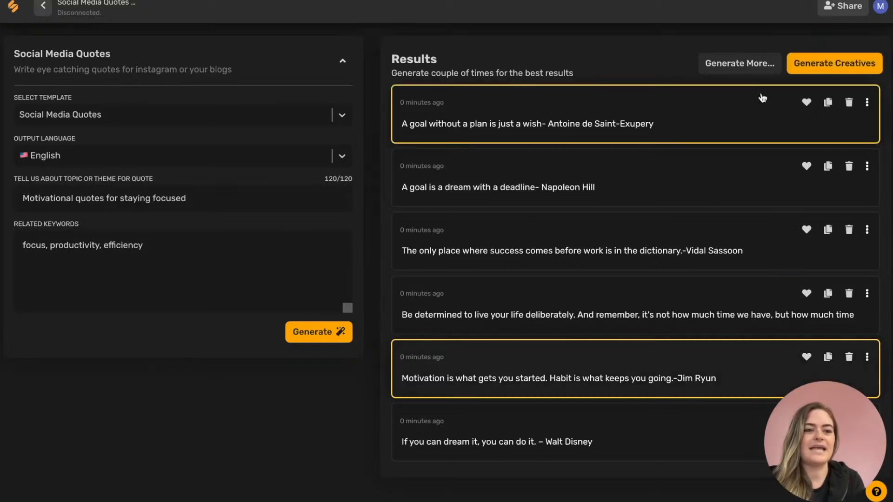
{"action": "left_click", "coordinate": [853, 69]}
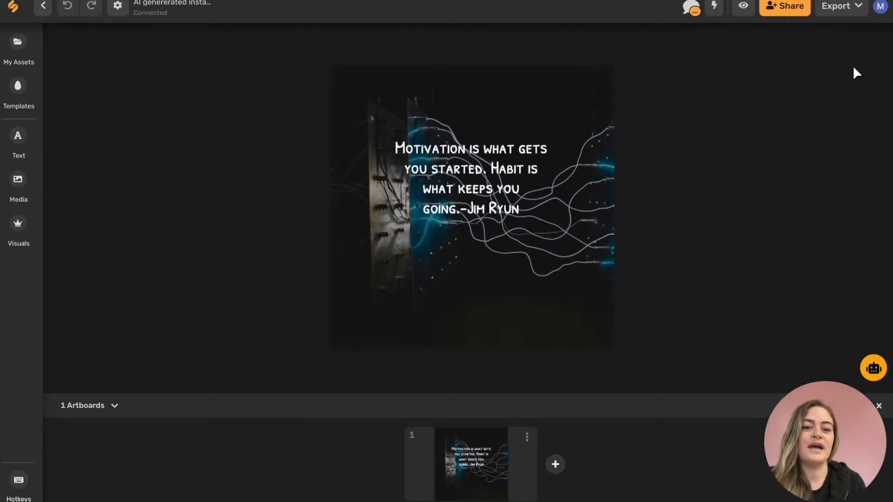
Step: Reposition the quote over the artboard, change its font to Aardvark and put the author credit on a separate line
{"action": "left_click", "coordinate": [490, 177]}
{"action": "left_click_drag", "start_coordinate": [490, 177], "coordinate": [493, 202]}
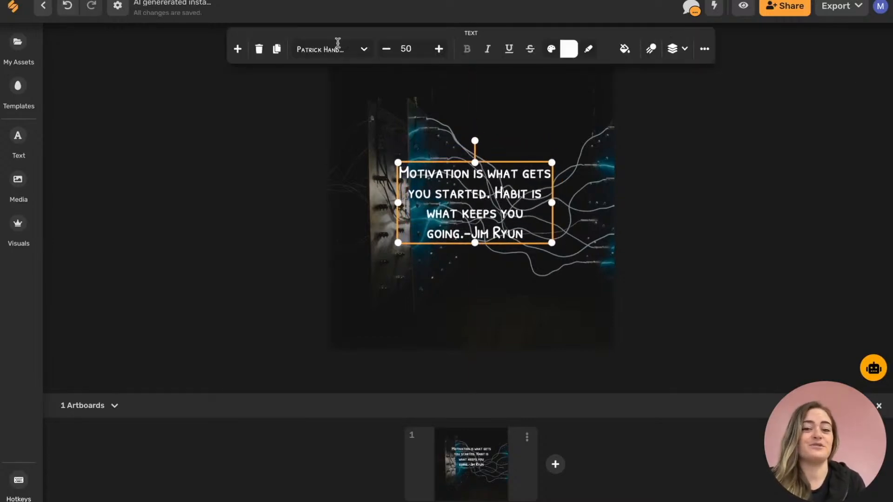
{"action": "left_click", "coordinate": [365, 50]}
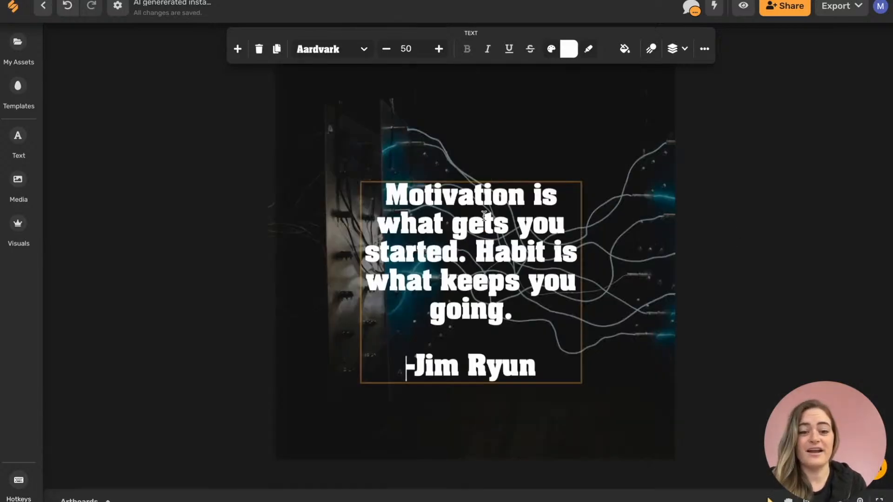
{"action": "left_click_drag", "start_coordinate": [485, 217], "coordinate": [484, 200]}
{"action": "left_click", "coordinate": [510, 163]}
{"action": "key", "text": "ctrl+minus"}
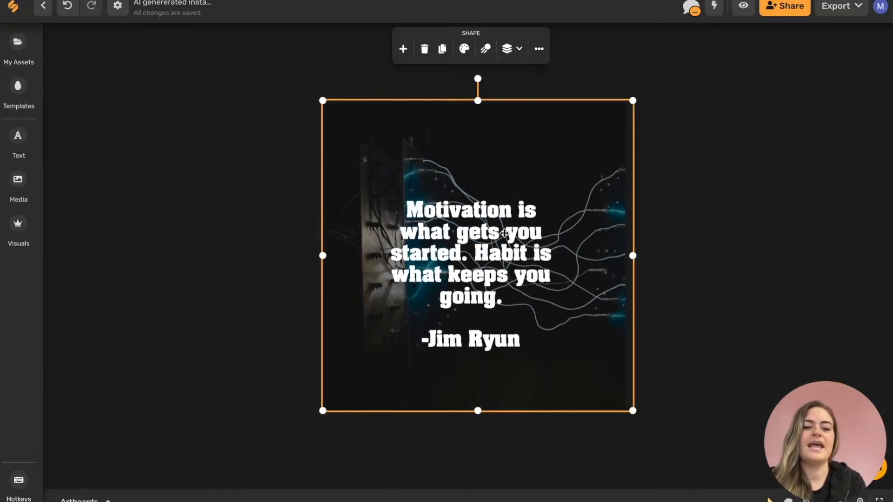
{"action": "left_click", "coordinate": [693, 252]}
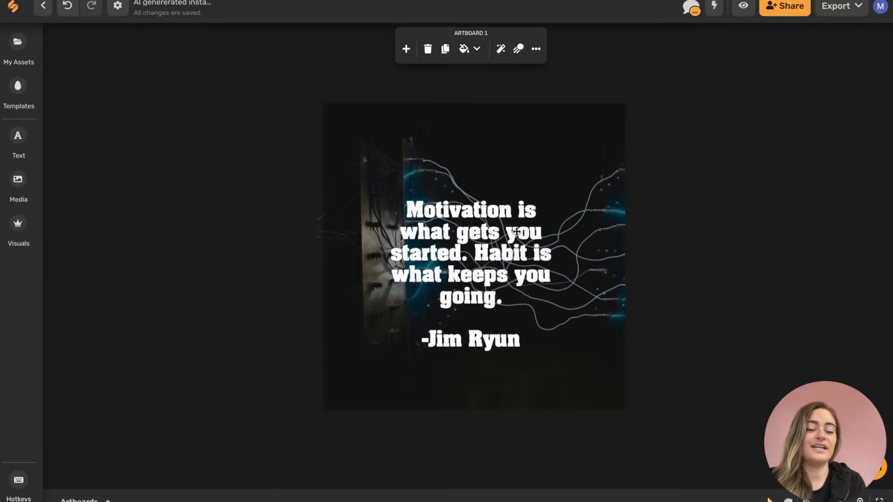
Step: Replace the background with an Unsplash "digital planner" photo of a tablet, coffee and leaf, then realign the overlay over it
{"action": "left_click", "coordinate": [512, 168]}
{"action": "left_click_drag", "start_coordinate": [512, 167], "coordinate": [584, 168]}
{"action": "left_click", "coordinate": [371, 195]}
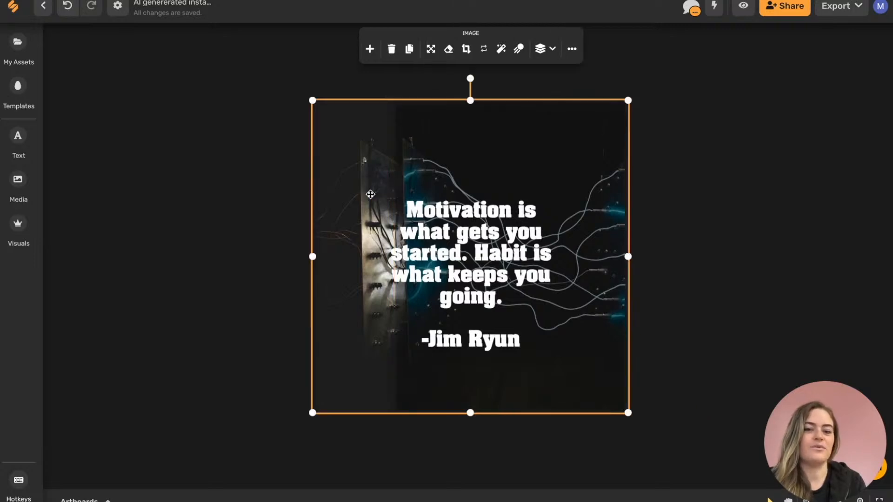
{"action": "left_click", "coordinate": [486, 57]}
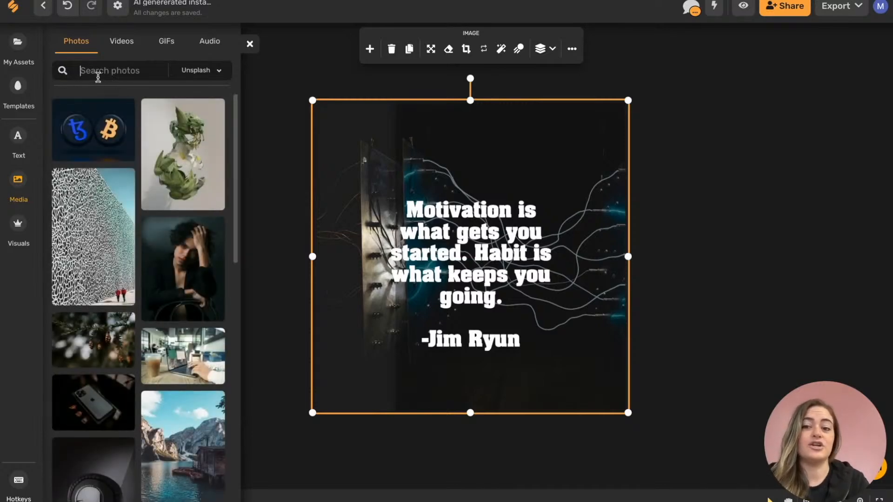
{"action": "type", "text": "digital planner"}
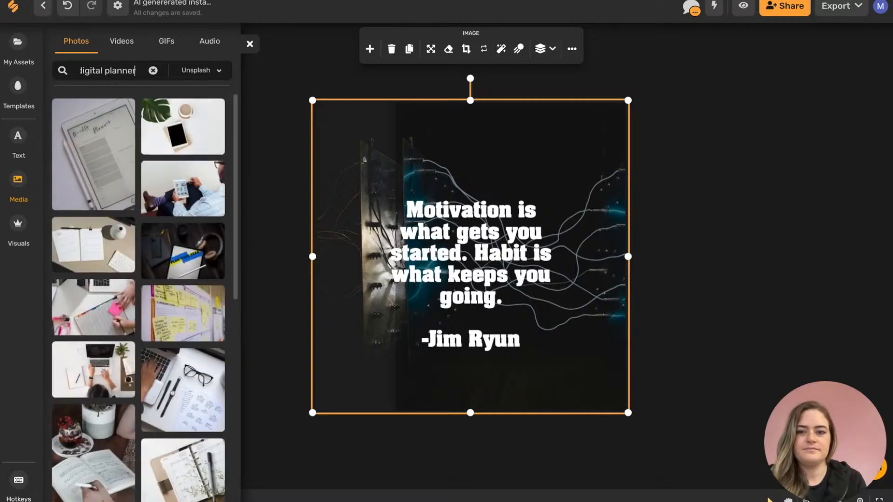
{"action": "left_click", "coordinate": [175, 124]}
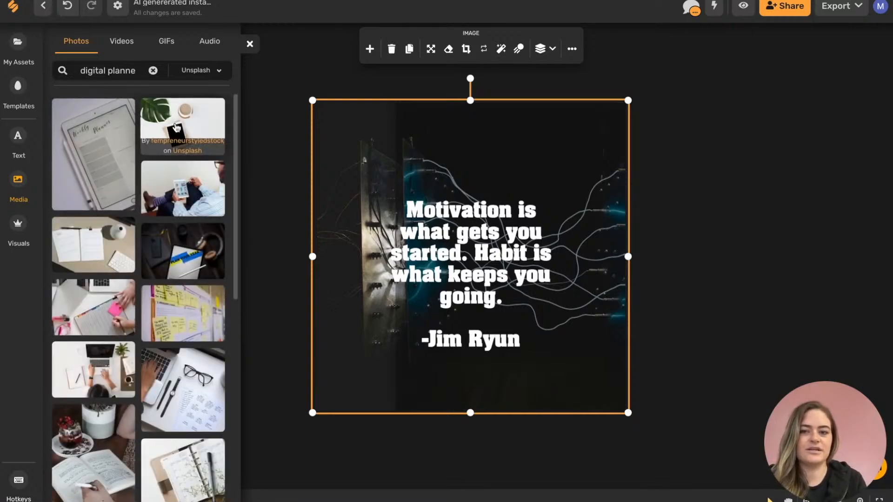
{"action": "left_click_drag", "start_coordinate": [490, 160], "coordinate": [412, 158]}
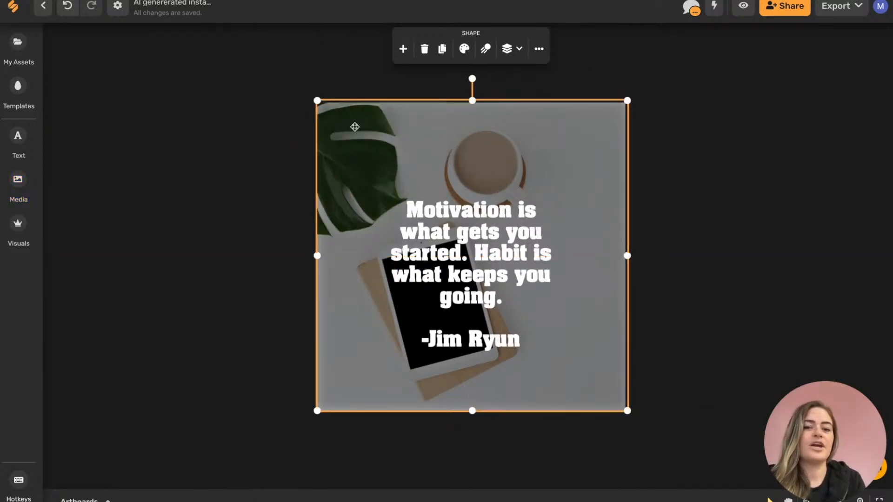
Step: Recolour the overlay to the brand purple 9013FE and nudge the quote text slightly upward
{"action": "left_click", "coordinate": [464, 51]}
{"action": "left_click", "coordinate": [403, 87]}
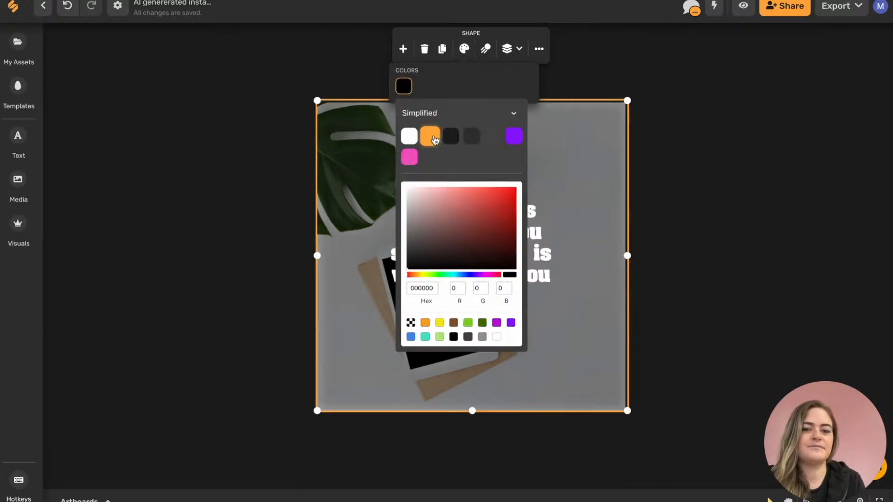
{"action": "left_click", "coordinate": [433, 139]}
{"action": "left_click", "coordinate": [518, 142]}
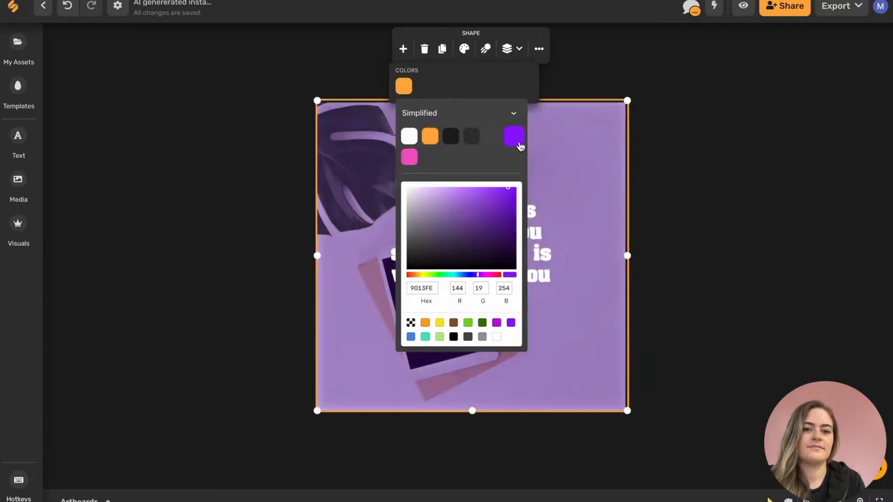
{"action": "left_click", "coordinate": [670, 187]}
{"action": "left_click", "coordinate": [505, 251]}
{"action": "left_click_drag", "start_coordinate": [505, 250], "coordinate": [506, 236]}
{"action": "left_click", "coordinate": [710, 254]}
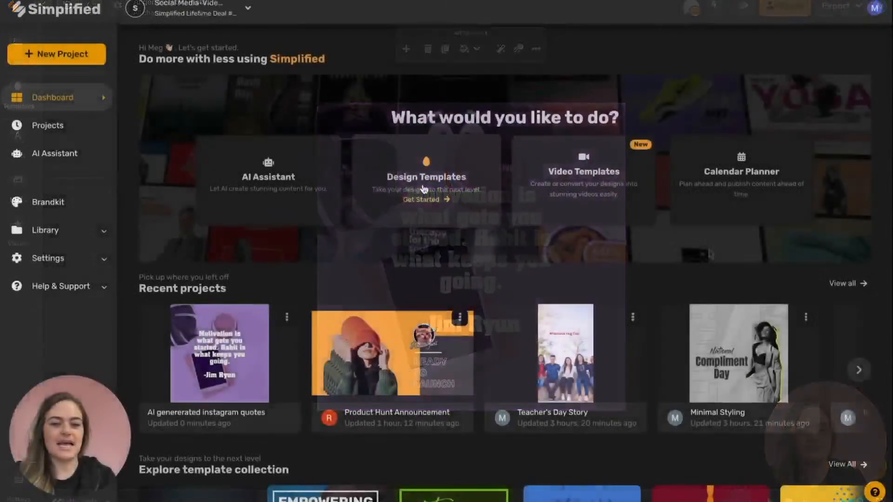
Step: Open the "Order from home" grocery delivery design template and bring up the AI Assistant's documents inside it
{"action": "left_click", "coordinate": [424, 181]}
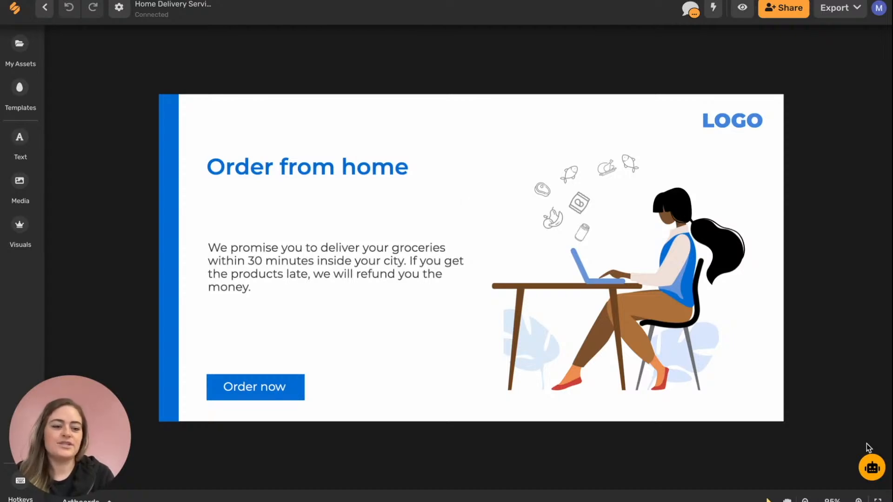
{"action": "left_click", "coordinate": [874, 469]}
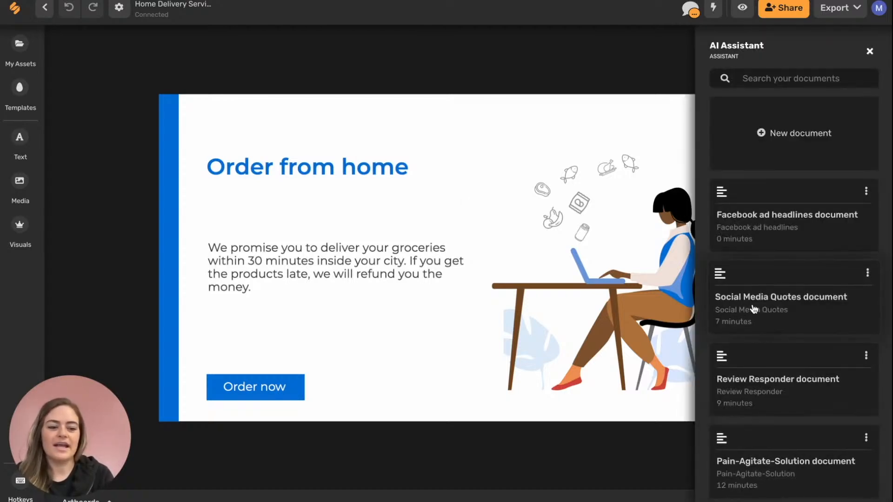